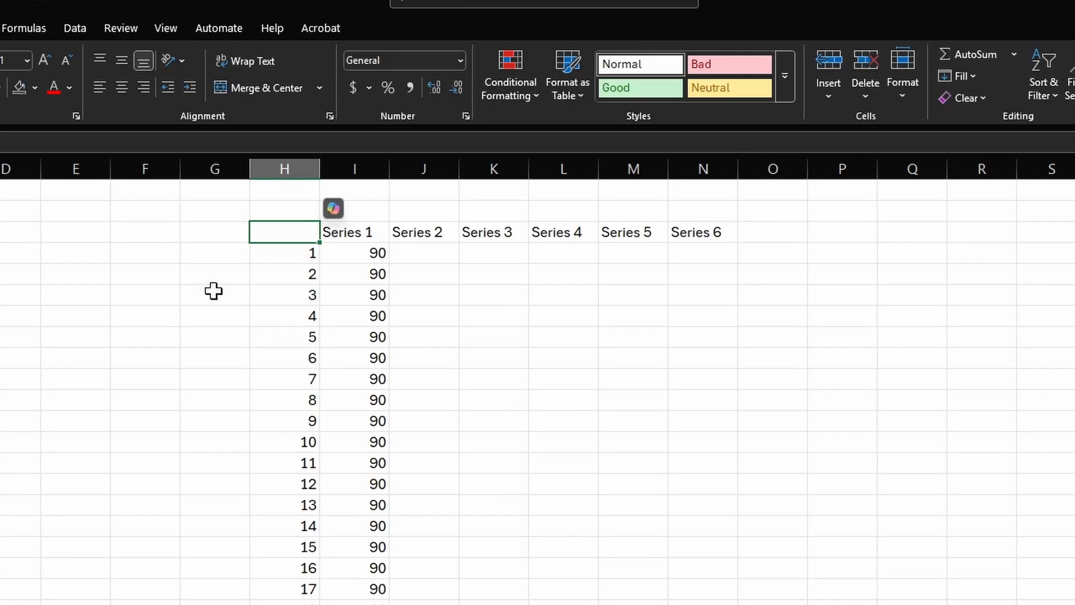
- In Excel, select the Series 1 values of 90, then the row numbers 1 to 20
{"action": "left_click", "coordinate": [213, 290]}
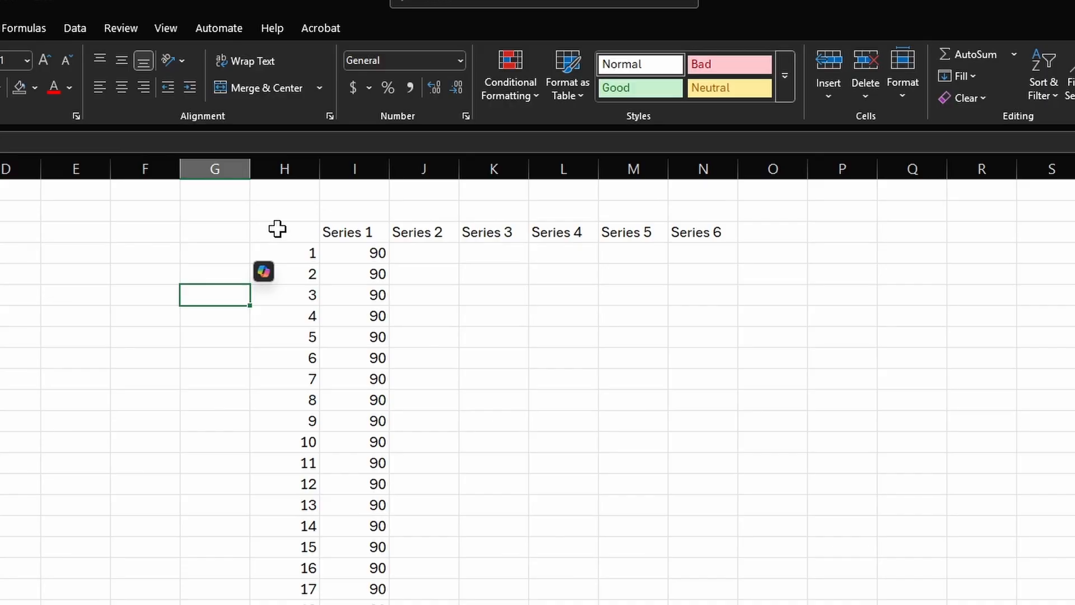
{"action": "left_click_drag", "start_coordinate": [333, 229], "coordinate": [350, 602]}
{"action": "left_click", "coordinate": [354, 274]}
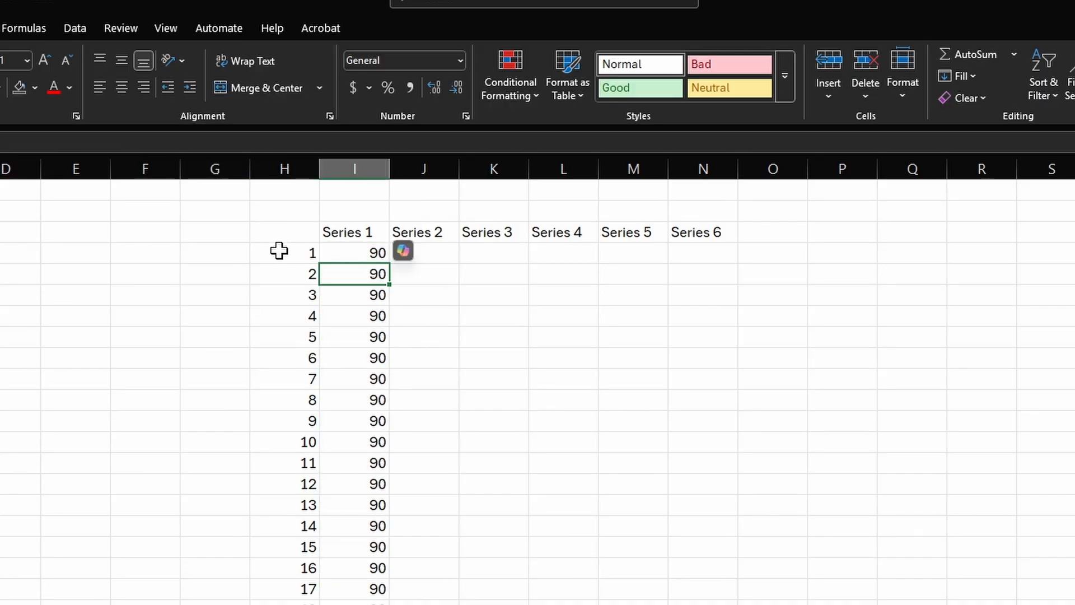
{"action": "left_click_drag", "start_coordinate": [282, 253], "coordinate": [265, 604]}
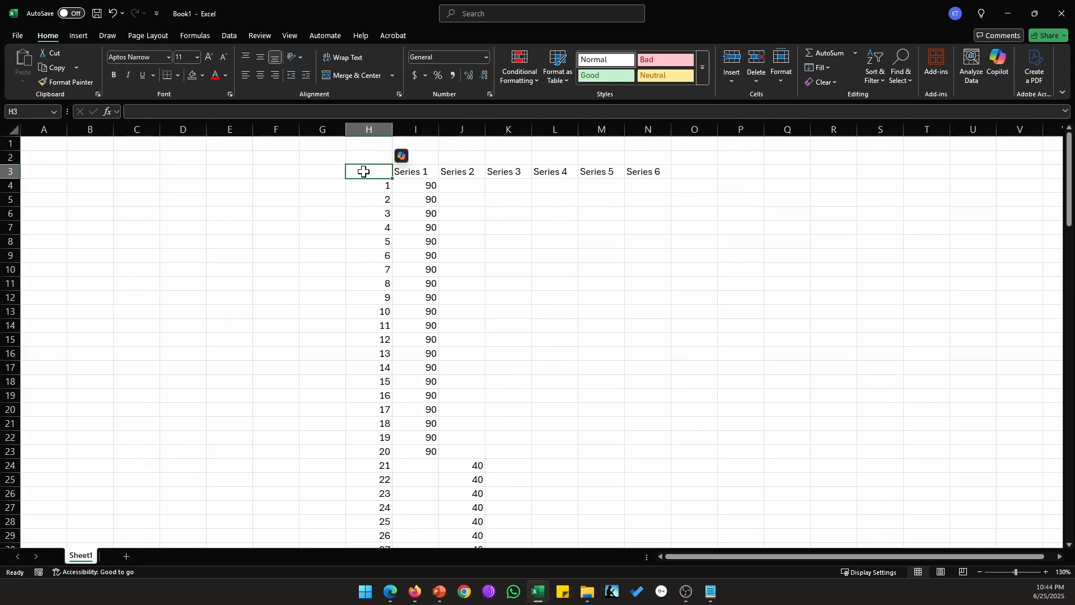
- Copy the whole six-series table from Excel
{"action": "key", "text": "ctrl+shift+Right"}
{"action": "key", "text": "ctrl+shift+Down"}
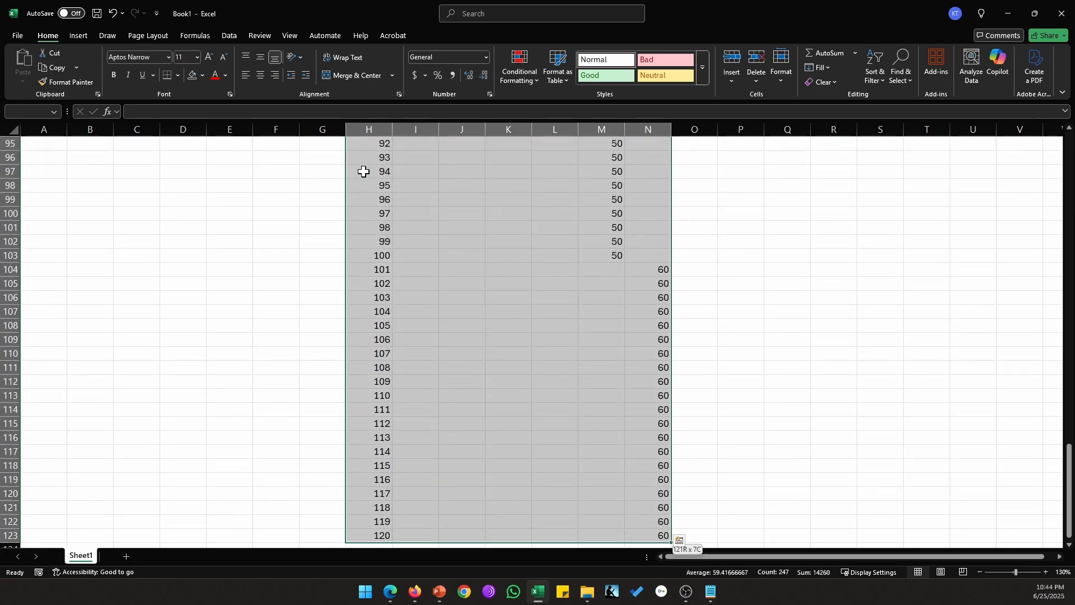
{"action": "key", "text": "ctrl+c"}
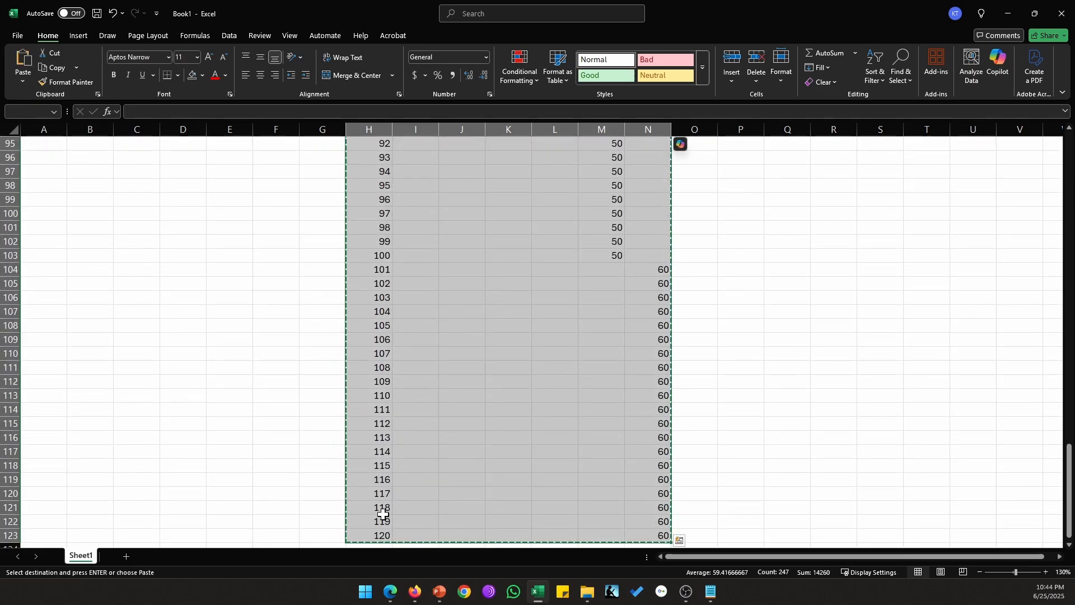
- Paste the table into the PowerPoint chart's data sheet and close the sheet
{"action": "left_click", "coordinate": [442, 597]}
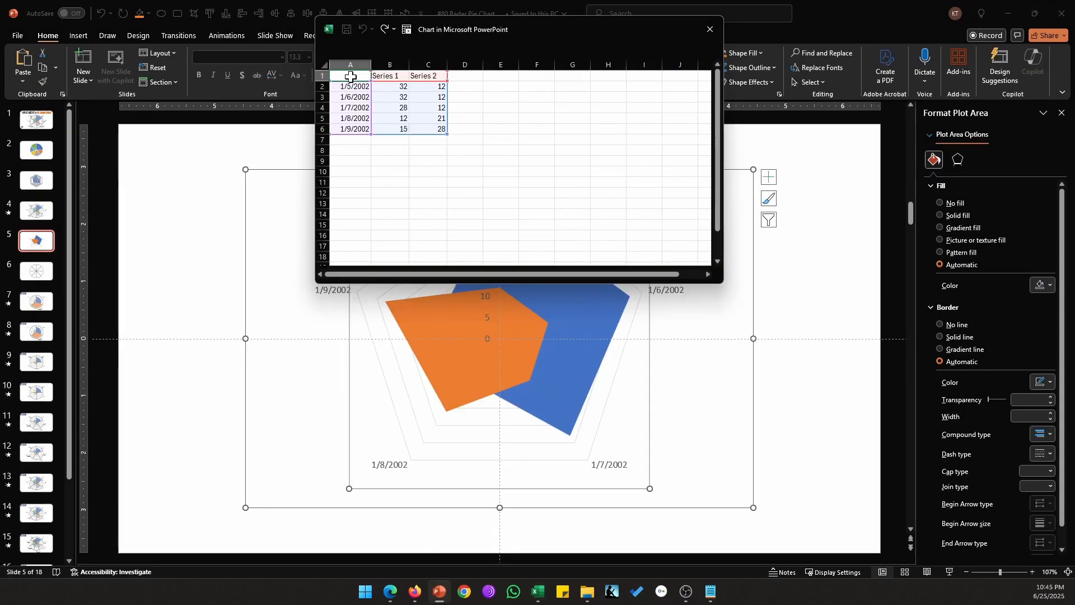
{"action": "key", "text": "ctrl+v"}
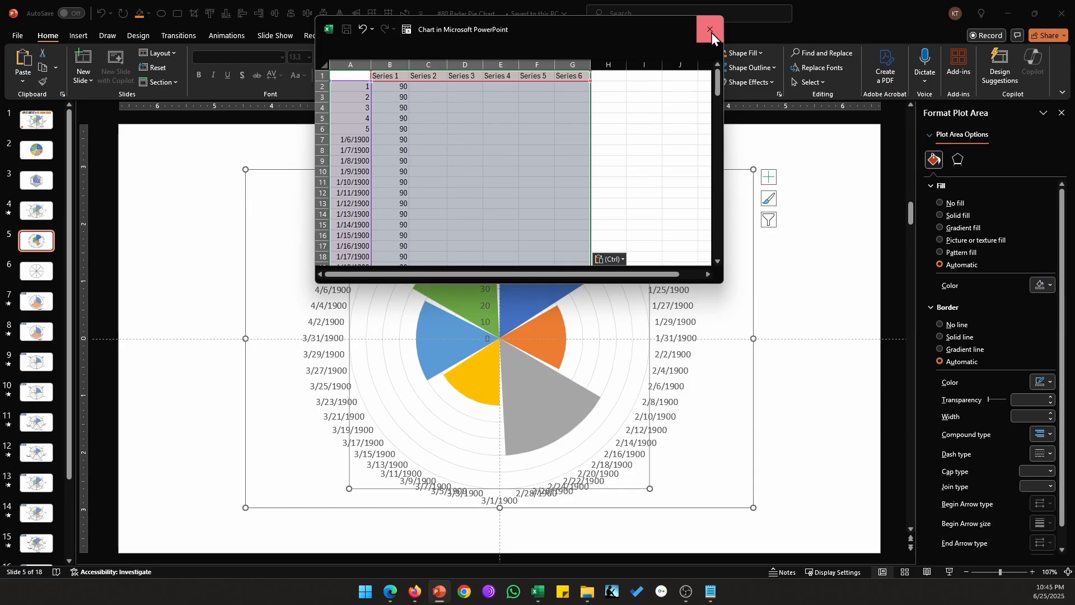
{"action": "left_click", "coordinate": [711, 31]}
{"action": "left_click", "coordinate": [673, 262]}
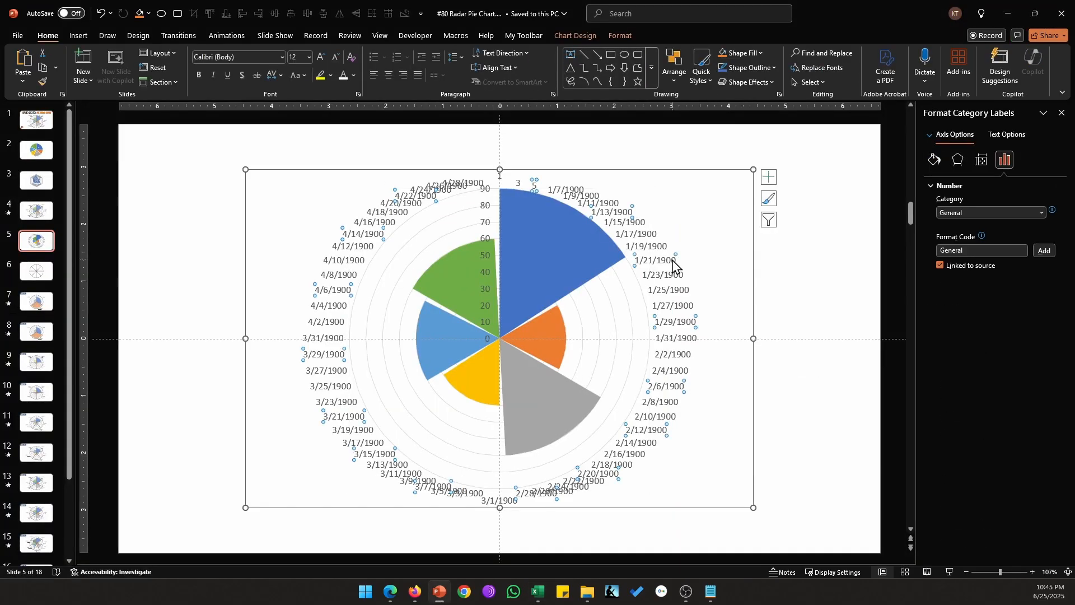
- Delete the date category labels and set the radial value axis maximum to 100
{"action": "key", "text": "Delete"}
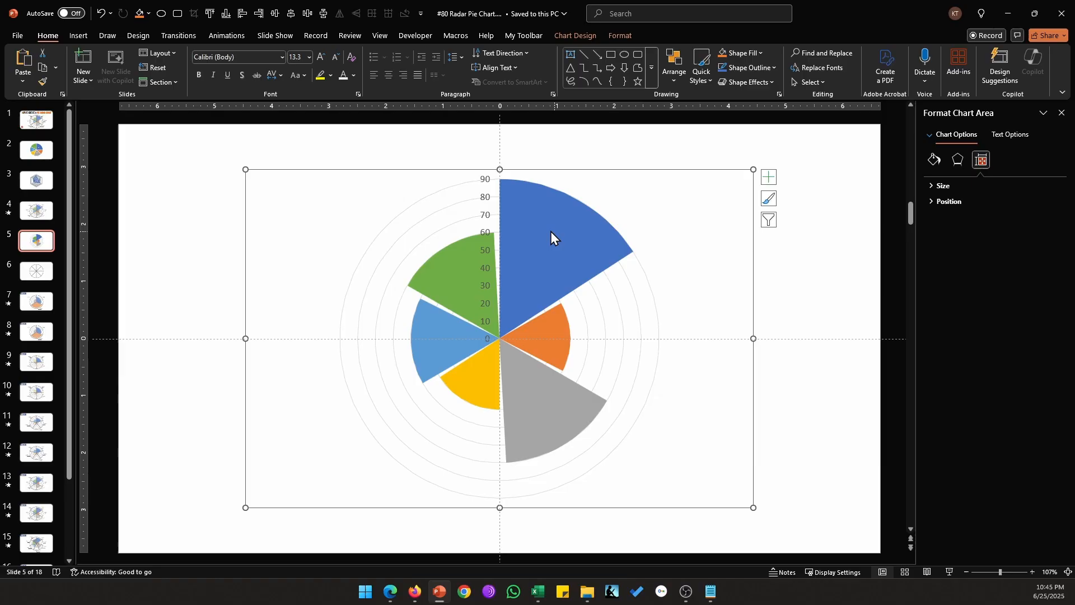
{"action": "left_click", "coordinate": [488, 188]}
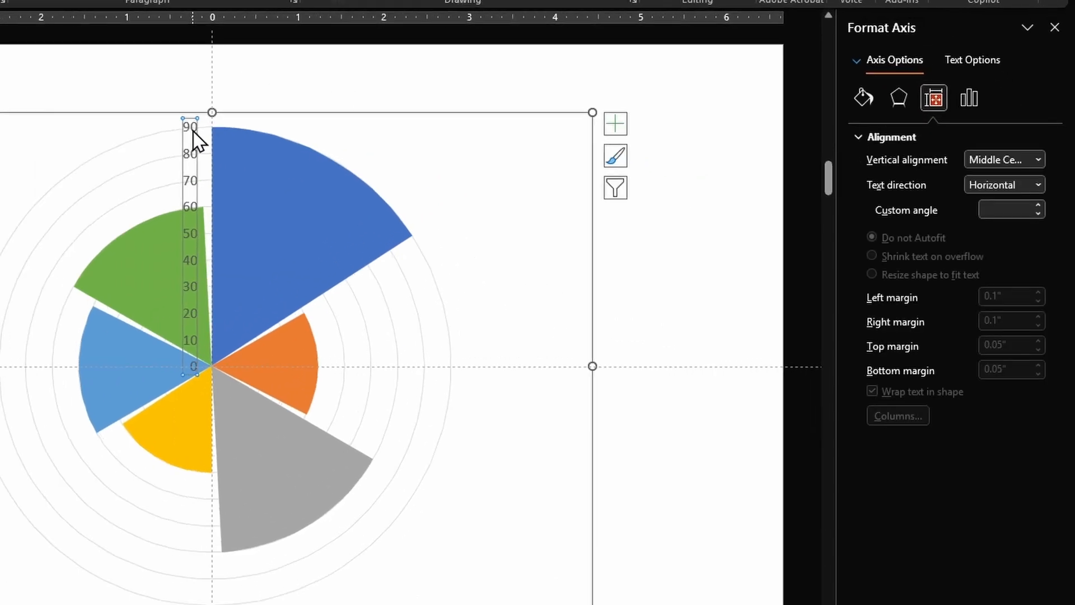
{"action": "left_click", "coordinate": [972, 97]}
{"action": "left_click", "coordinate": [927, 140]}
{"action": "left_click", "coordinate": [929, 201]}
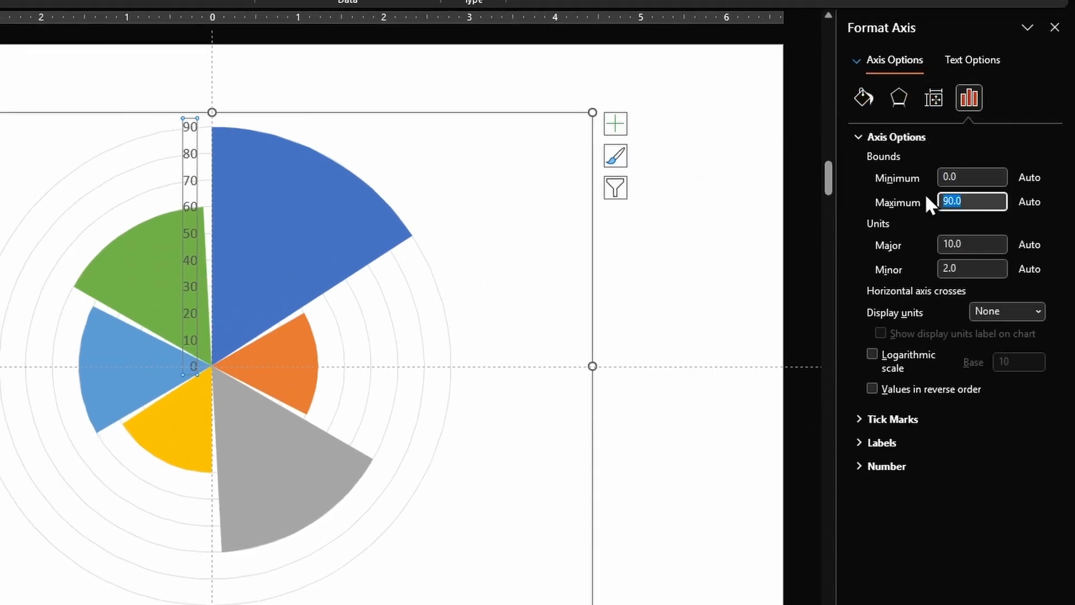
{"action": "type", "text": "100"}
{"action": "key", "text": "Return"}
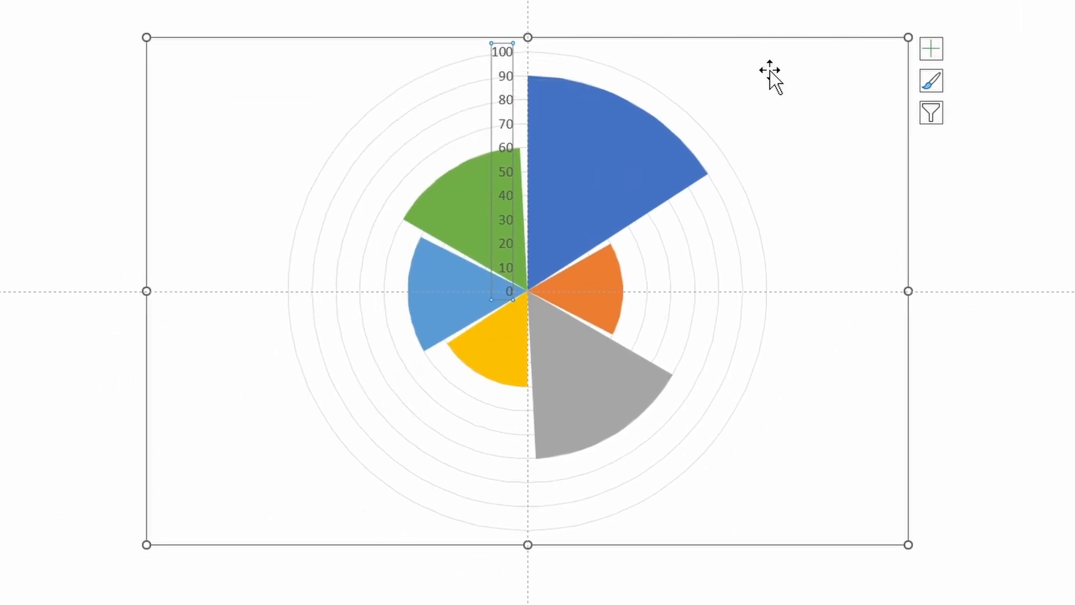
- Delete the radial axis numbers and add data labels to the blue Series 1 wedge
{"action": "key", "text": "Delete"}
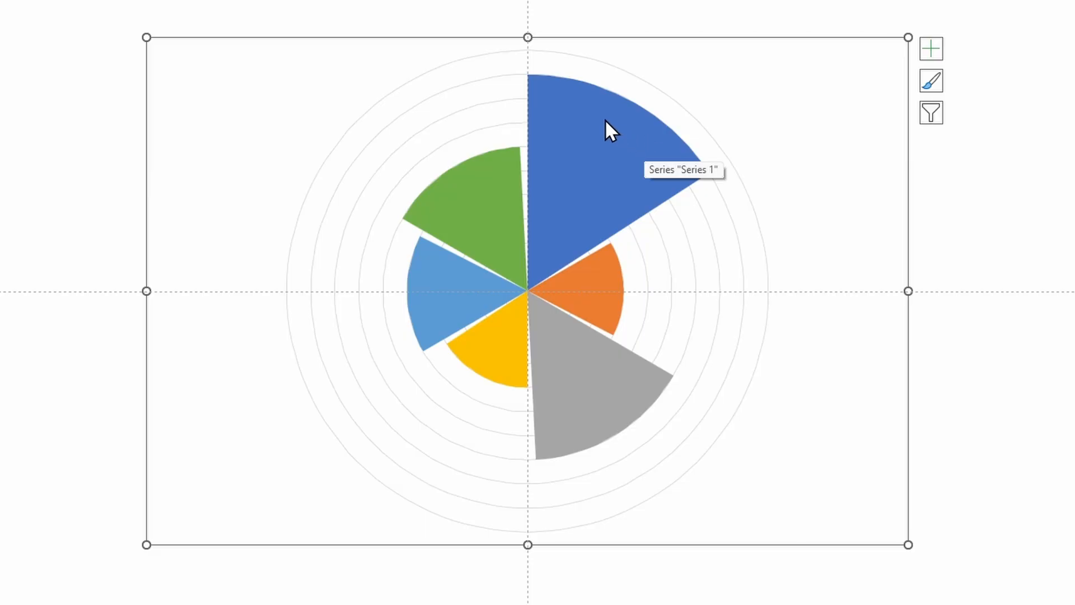
{"action": "left_click", "coordinate": [617, 117]}
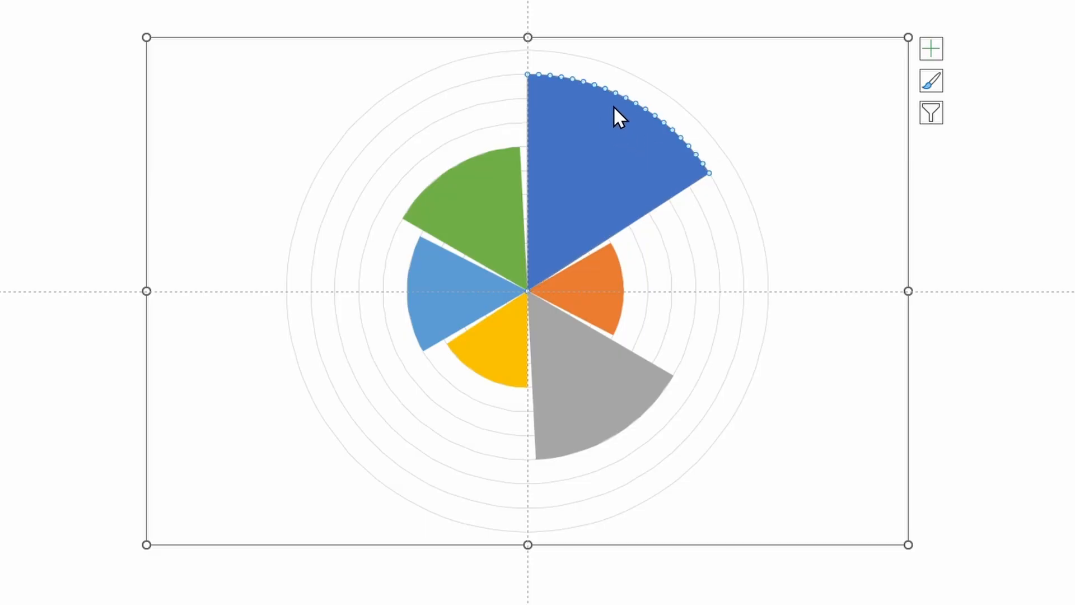
{"action": "right_click", "coordinate": [614, 108]}
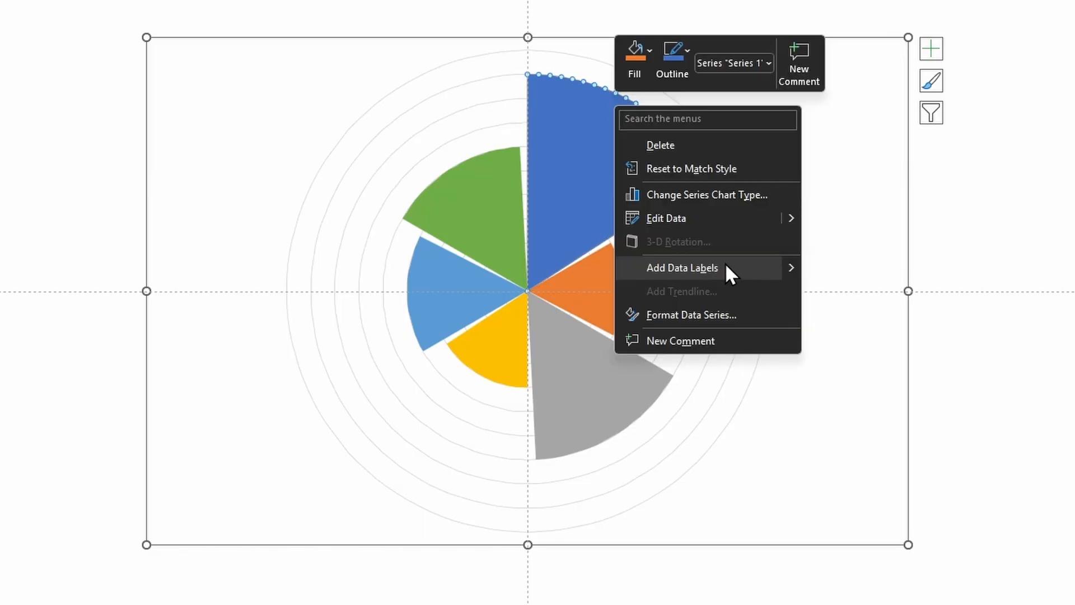
{"action": "left_click", "coordinate": [740, 267]}
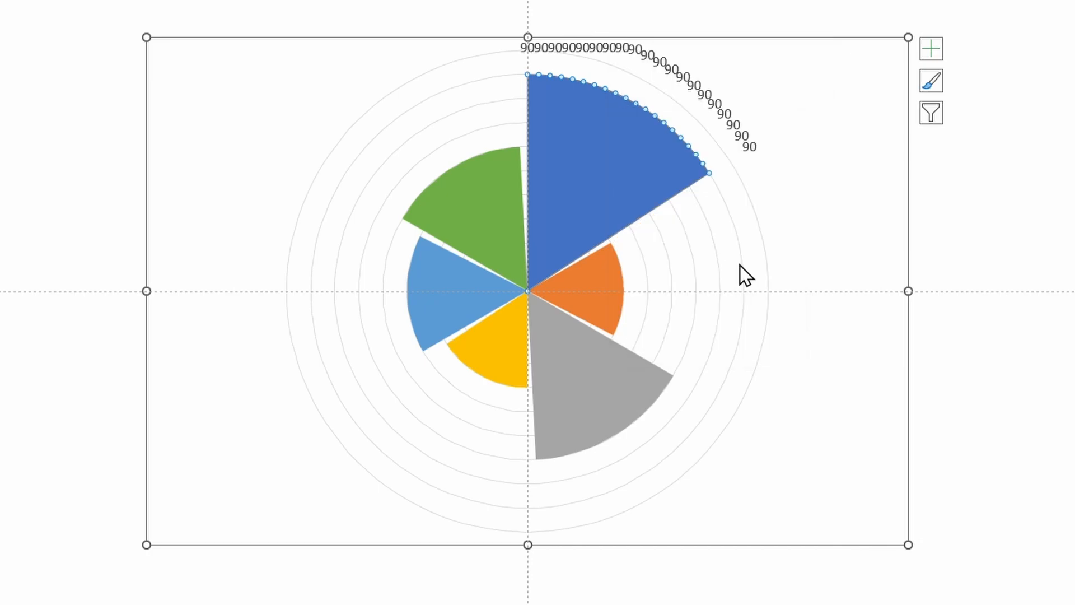
{"action": "left_click", "coordinate": [583, 62]}
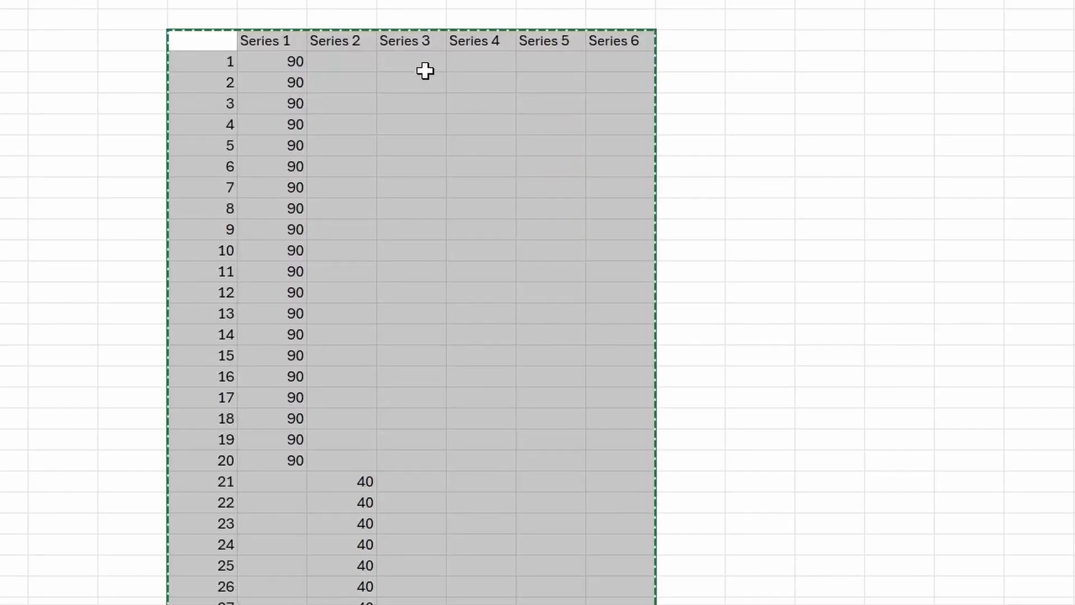
- Check the twenty Series 1 values of 90, then select the last 90 label alone
{"action": "left_click", "coordinate": [276, 60]}
{"action": "key", "text": "ctrl+shift+Down"}
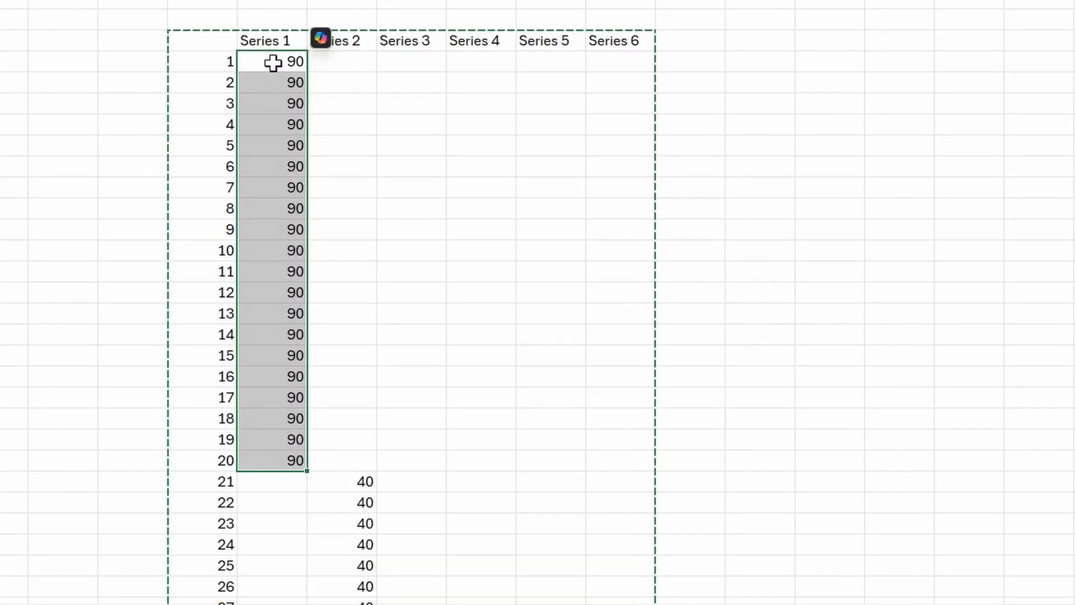
{"action": "left_click_drag", "start_coordinate": [269, 62], "coordinate": [264, 461]}
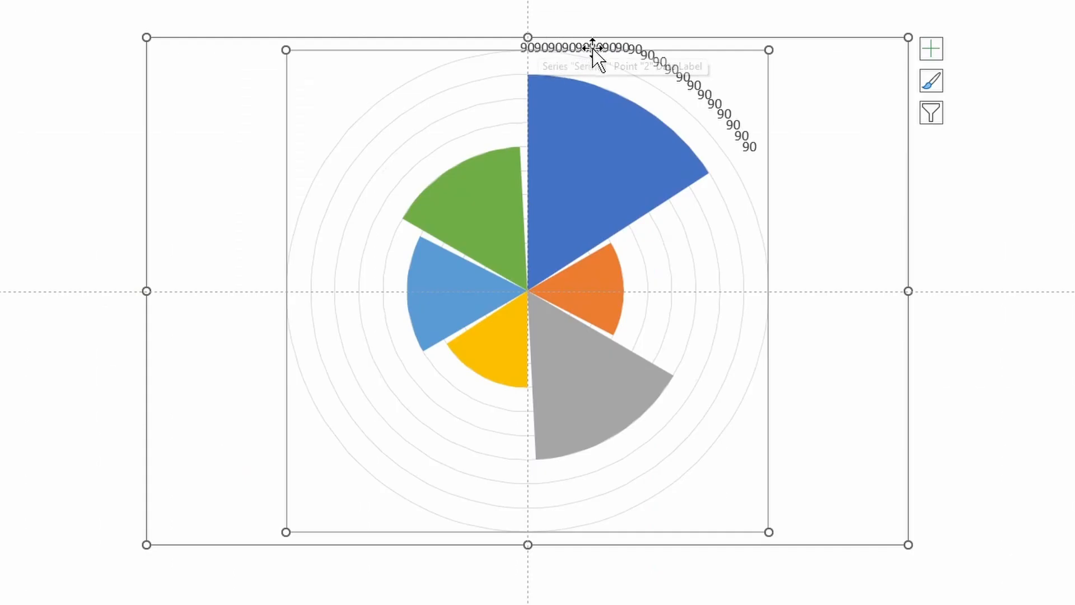
{"action": "left_click", "coordinate": [748, 149]}
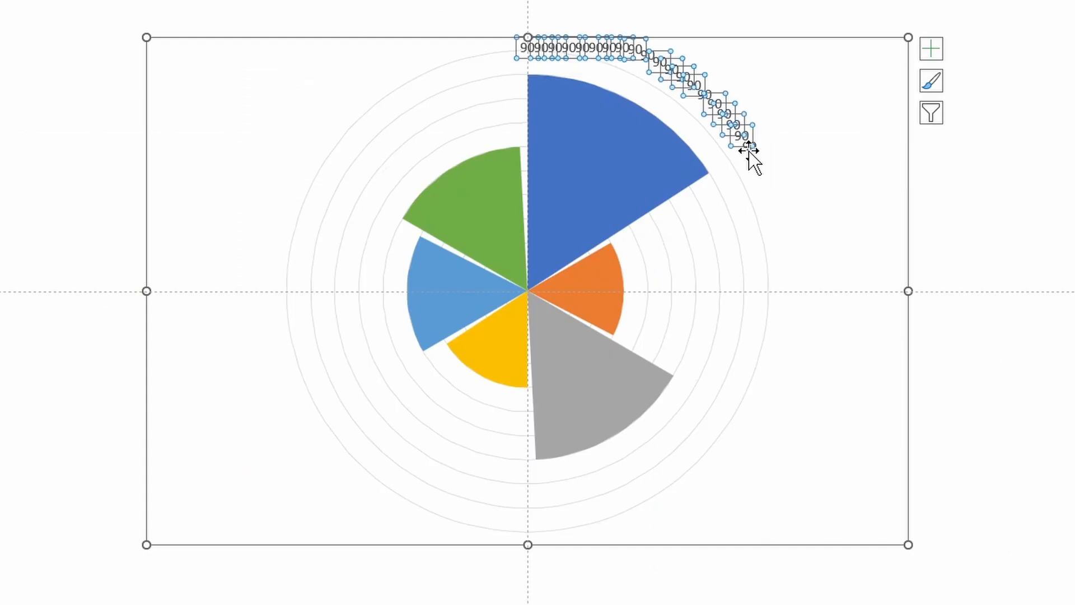
{"action": "left_click", "coordinate": [749, 147]}
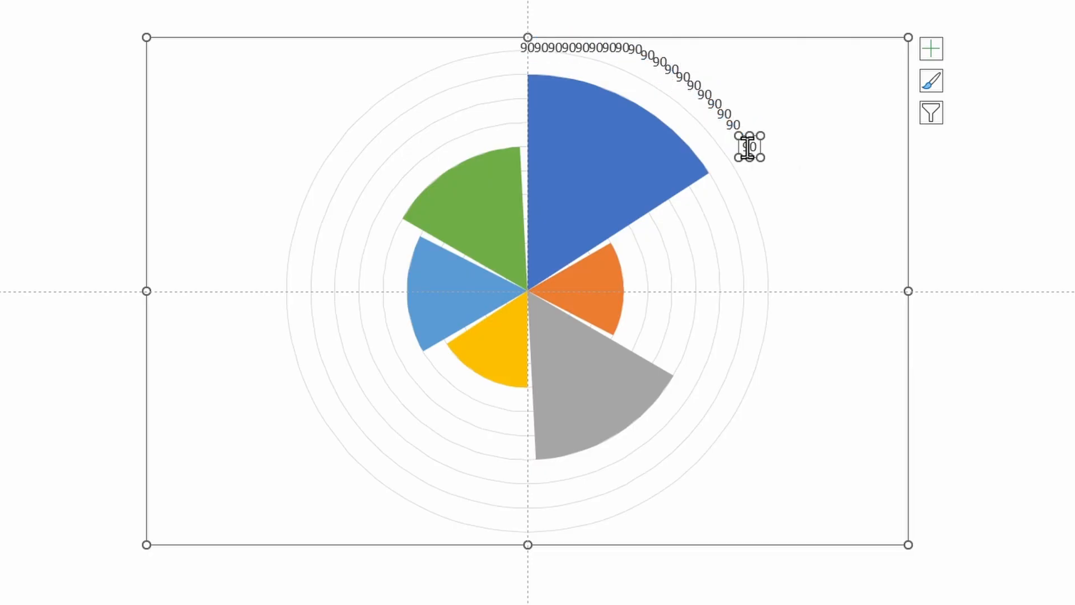
- Delete the duplicate 90 labels on the blue wedge, leaving only one
{"action": "key", "text": "Delete"}
{"action": "left_click", "coordinate": [732, 127]}
{"action": "key", "text": "Delete"}
{"action": "double_click", "coordinate": [529, 49]}
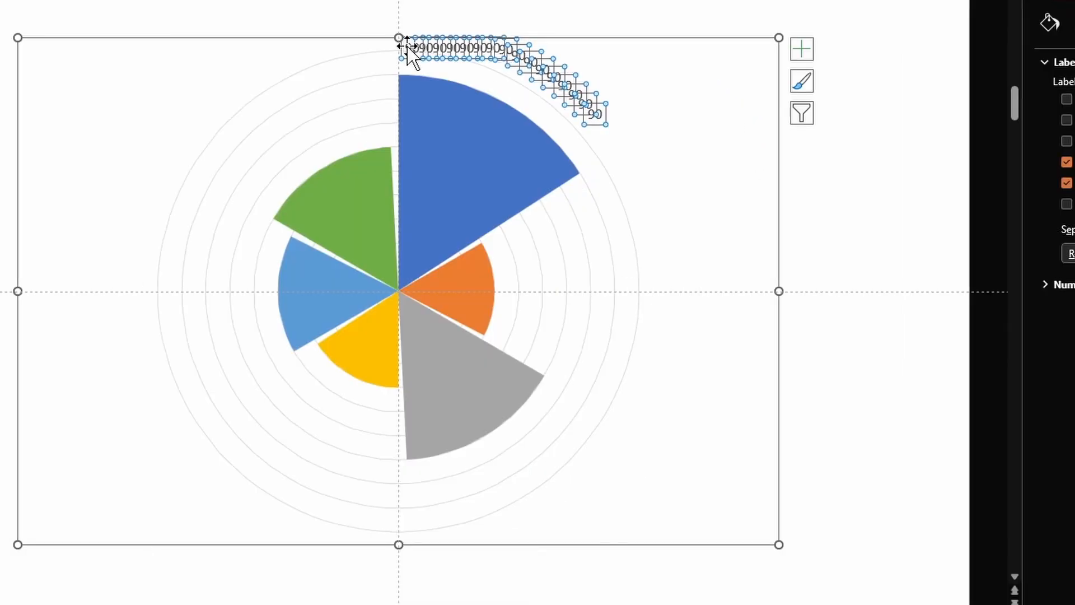
{"action": "left_click", "coordinate": [404, 49]}
{"action": "key", "text": "Delete"}
{"action": "left_click", "coordinate": [447, 46]}
{"action": "key", "text": "Delete"}
{"action": "left_click", "coordinate": [464, 47]}
{"action": "key", "text": "Delete"}
{"action": "left_click", "coordinate": [594, 114]}
{"action": "key", "text": "Delete"}
{"action": "left_click", "coordinate": [549, 77]}
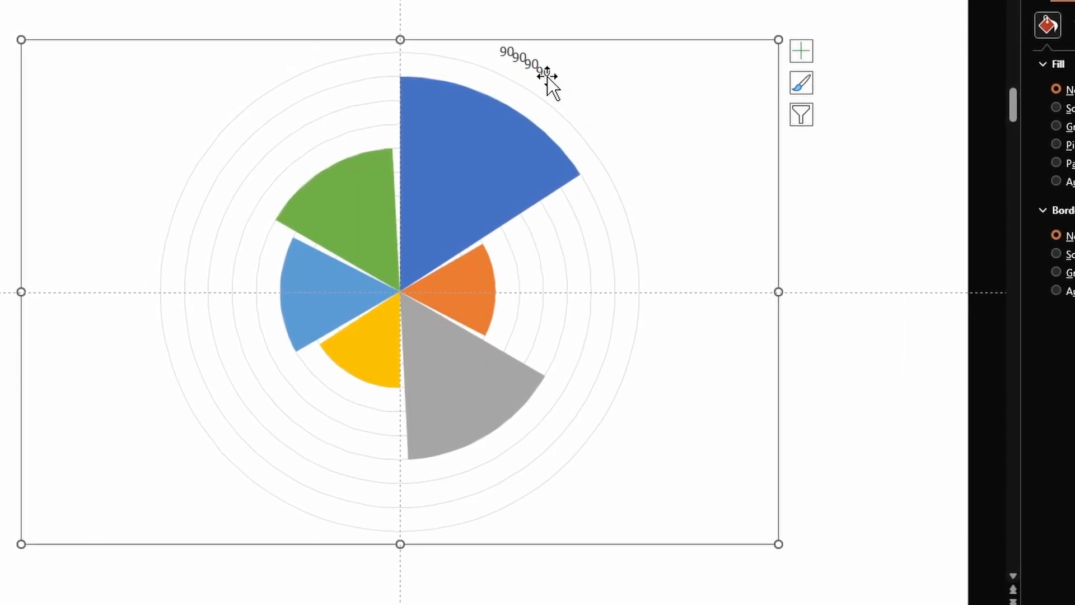
{"action": "key", "text": "Delete"}
{"action": "left_click", "coordinate": [541, 70]}
- Move the remaining 90 label onto the blue wedge and make it bold Arial
{"action": "left_click_drag", "start_coordinate": [532, 66], "coordinate": [526, 90]}
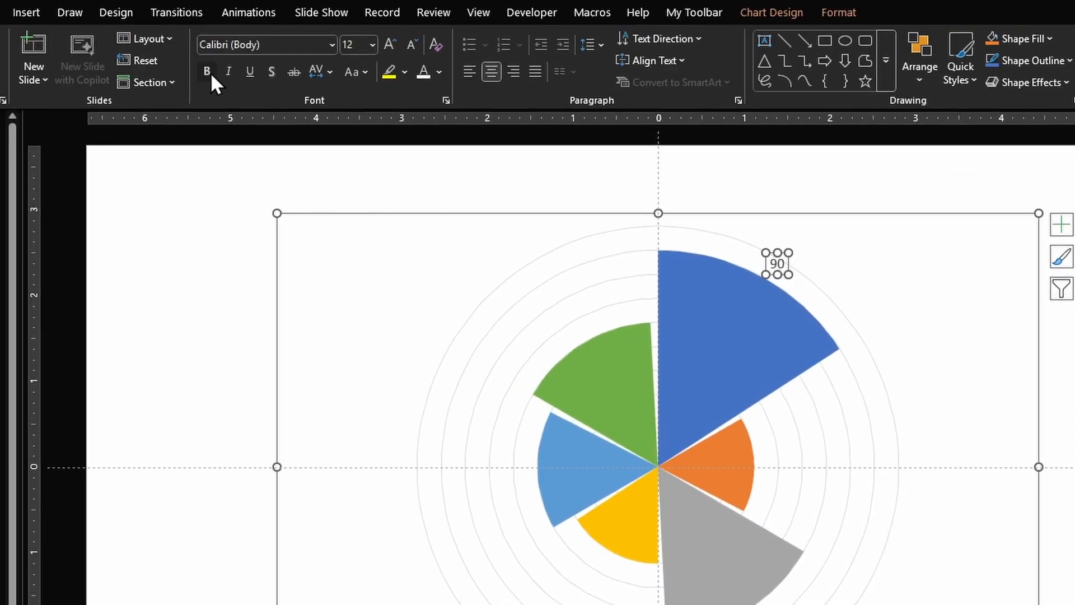
{"action": "left_click", "coordinate": [211, 72]}
{"action": "left_click", "coordinate": [290, 44]}
{"action": "type", "text": "Arial"}
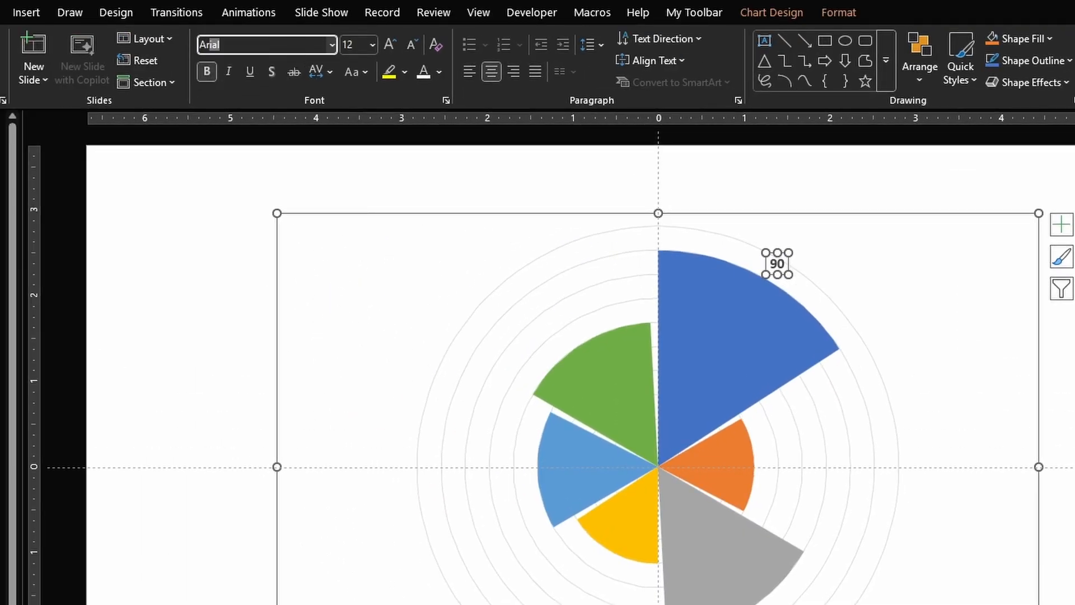
{"action": "key", "text": "Return"}
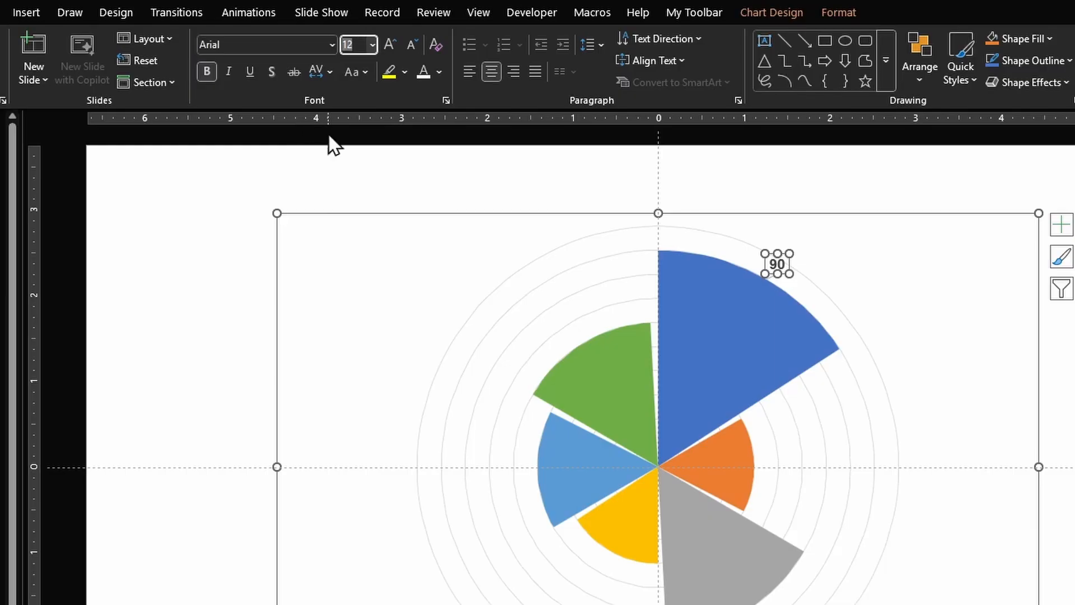
{"action": "left_click", "coordinate": [774, 327]}
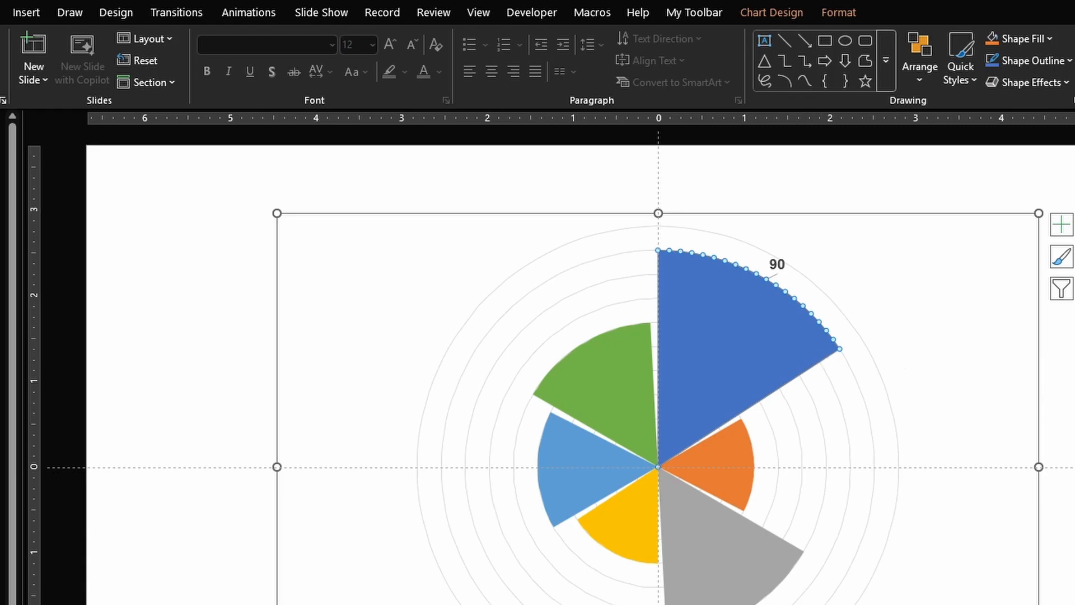
- Fill the Series 1 wedge with solid Blue, Accent 1 at 40% transparency
{"action": "double_click", "coordinate": [773, 318]}
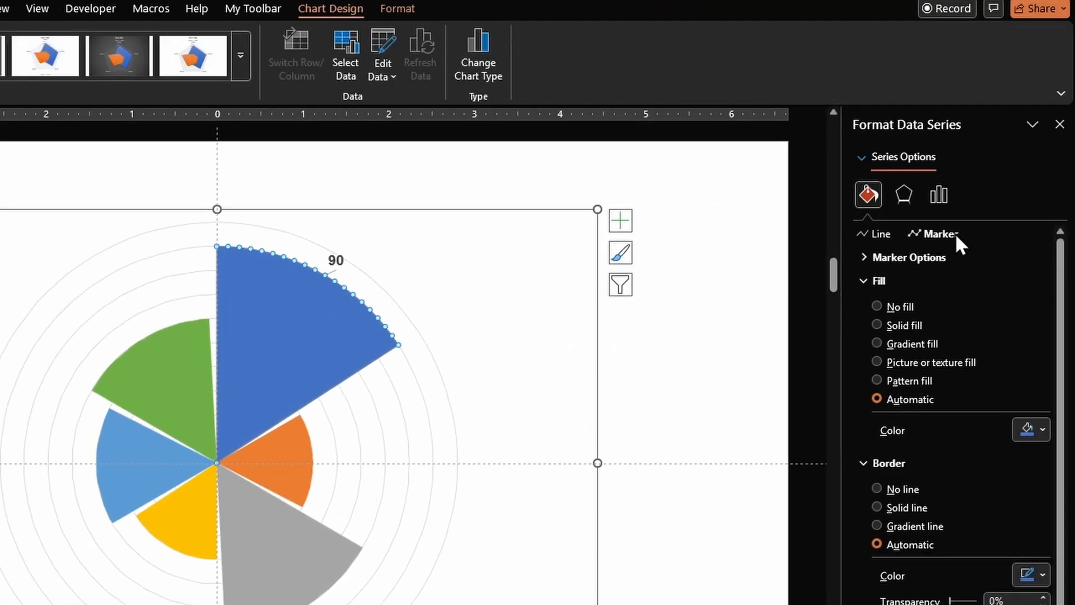
{"action": "left_click", "coordinate": [902, 325]}
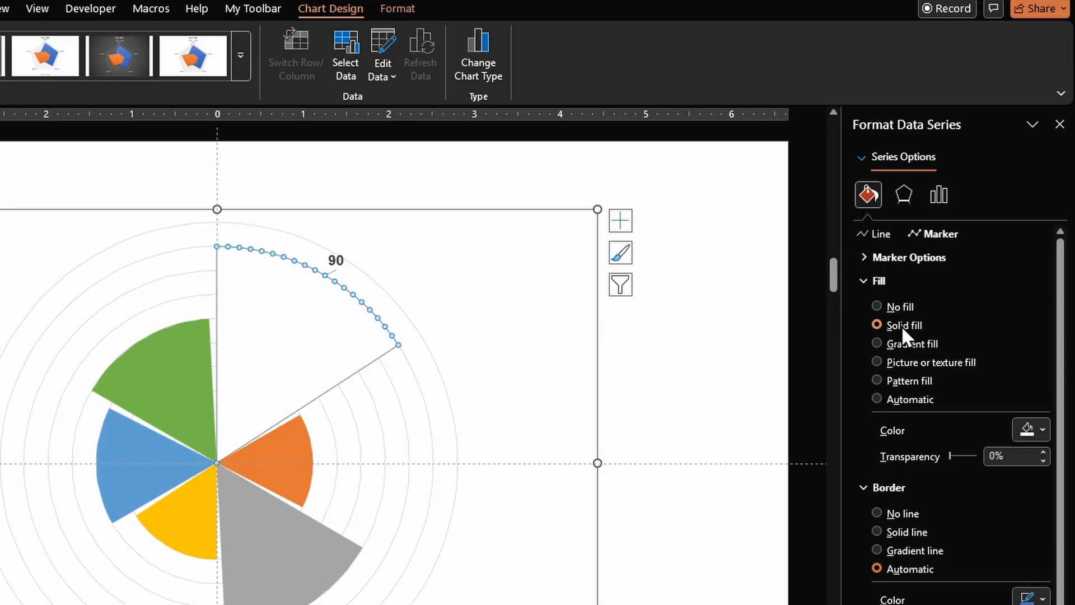
{"action": "left_click", "coordinate": [1039, 429]}
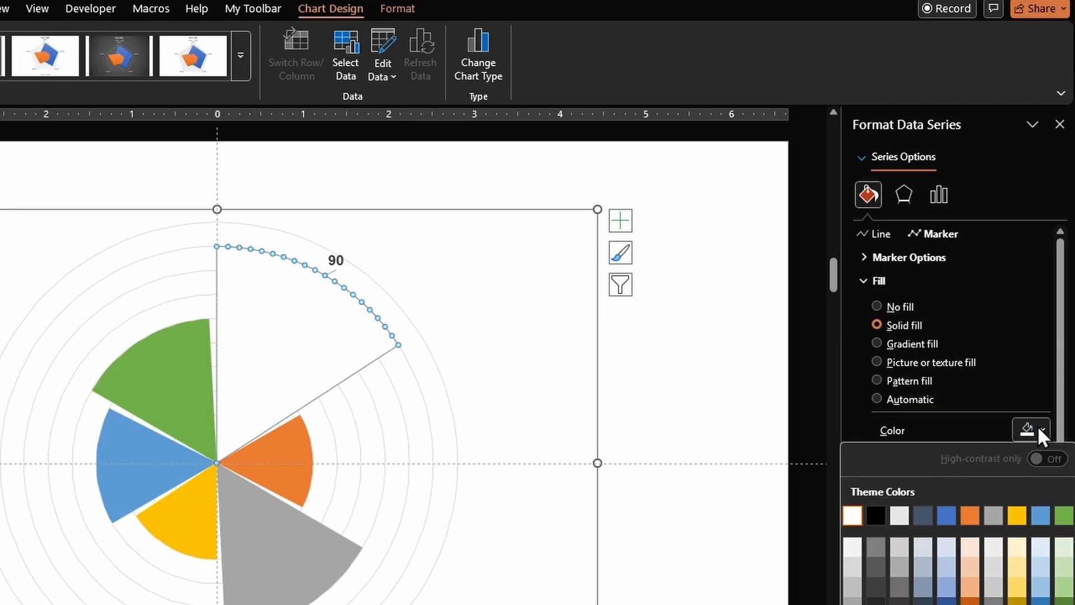
{"action": "left_click", "coordinate": [950, 515]}
{"action": "left_click", "coordinate": [995, 455]}
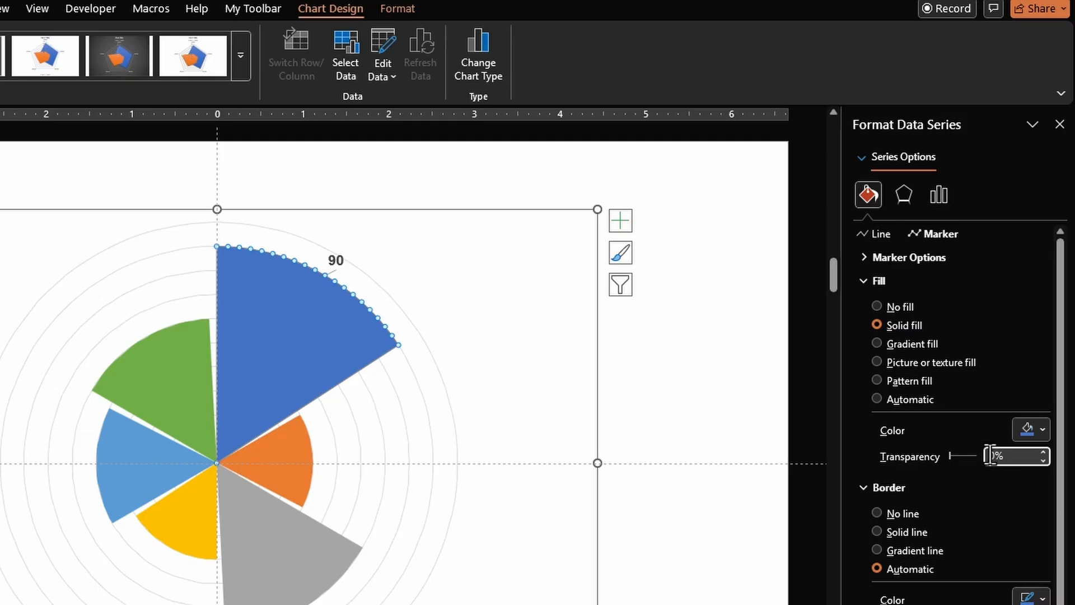
{"action": "type", "text": "40"}
{"action": "key", "text": "Return"}
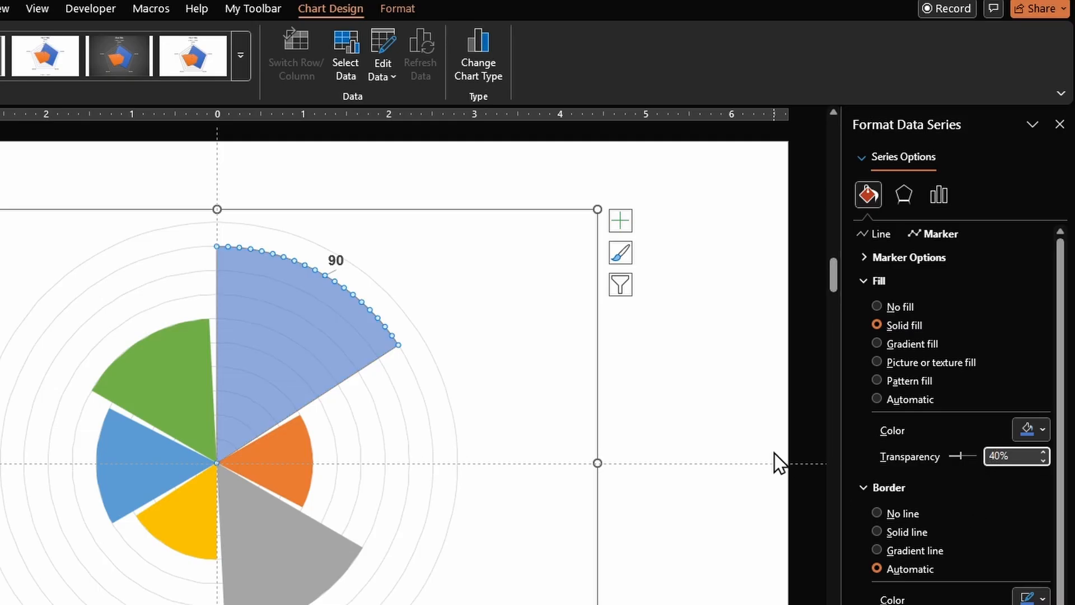
{"action": "key", "text": "Tab"}
{"action": "left_click", "coordinate": [721, 413]}
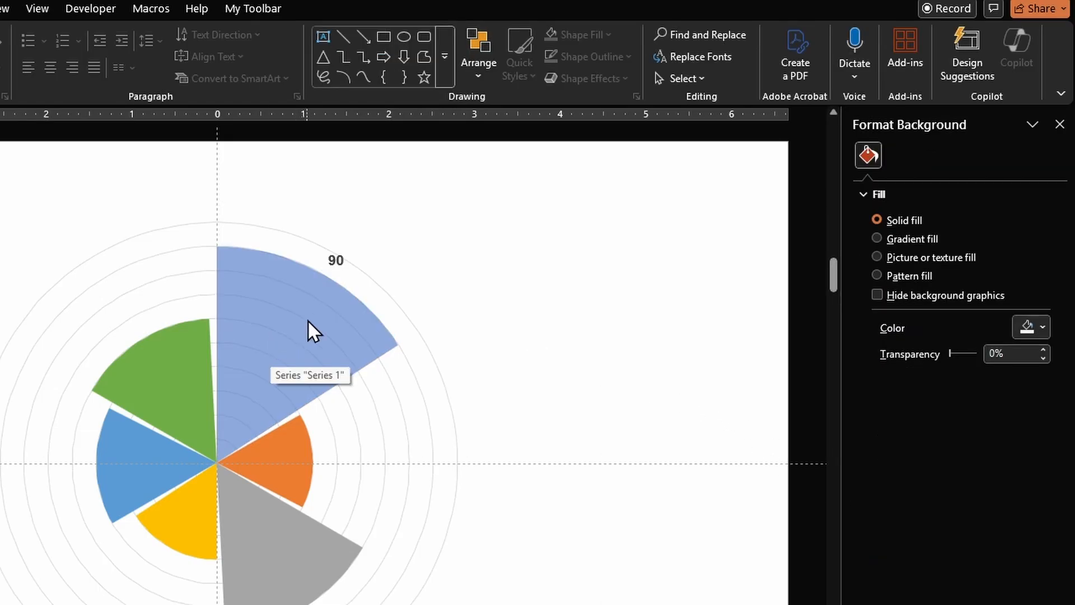
- Add data labels to the orange wedge and place one 40 label beside it
{"action": "left_click", "coordinate": [290, 448]}
{"action": "left_click", "coordinate": [291, 459]}
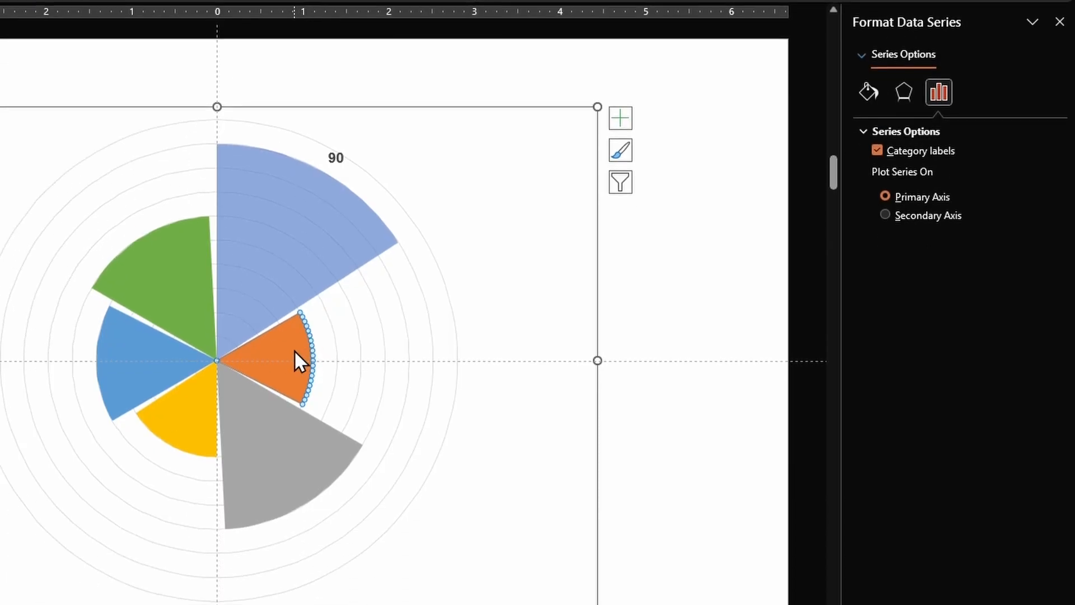
{"action": "right_click", "coordinate": [294, 351]}
{"action": "left_click", "coordinate": [376, 511]}
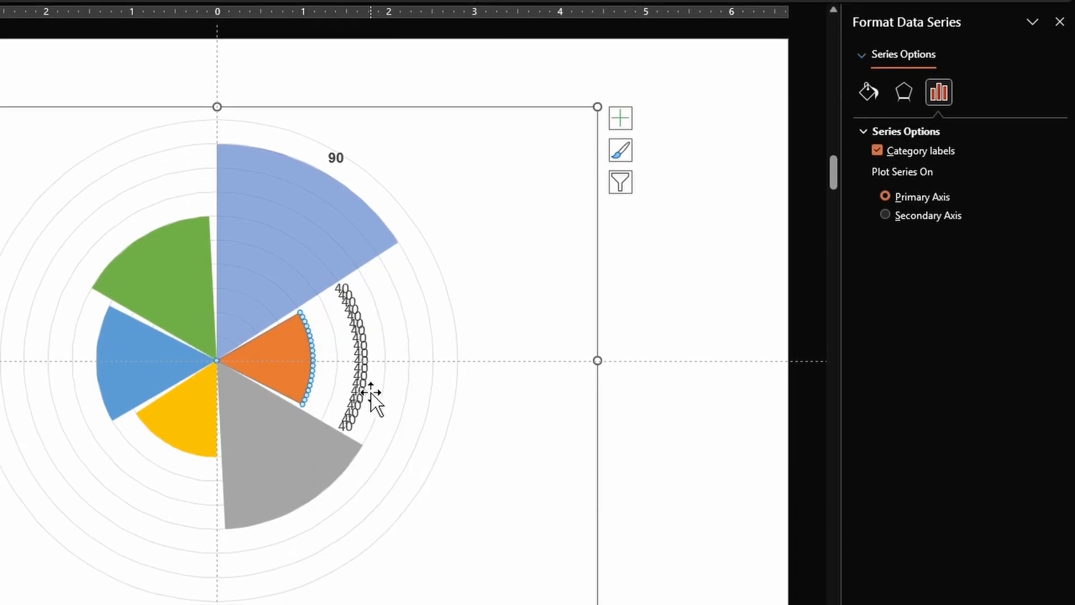
{"action": "left_click", "coordinate": [344, 292]}
{"action": "left_click", "coordinate": [344, 287]}
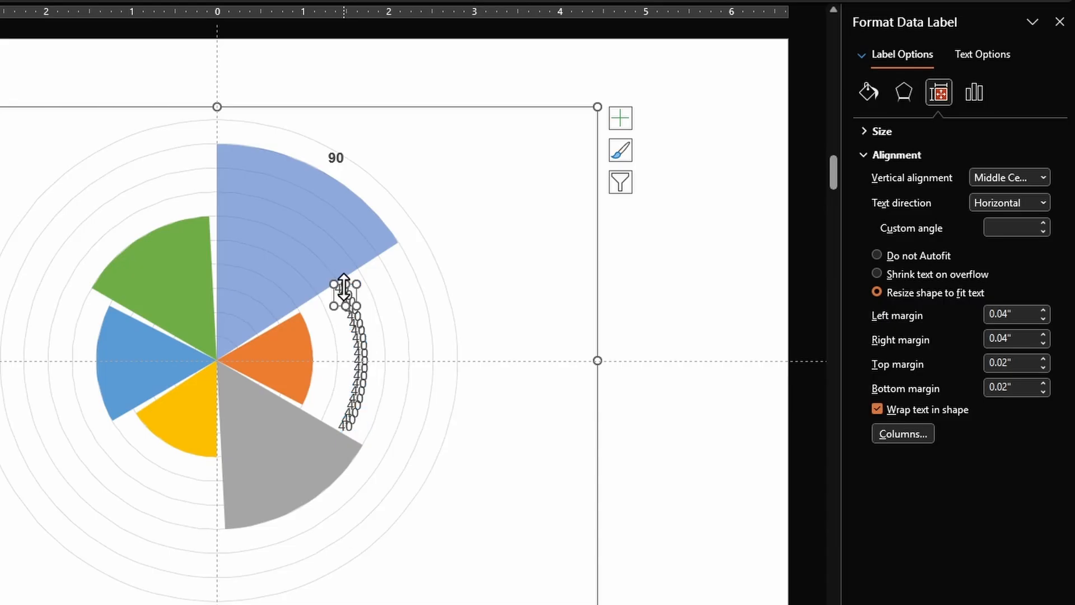
{"action": "left_click_drag", "start_coordinate": [344, 287], "coordinate": [329, 352]}
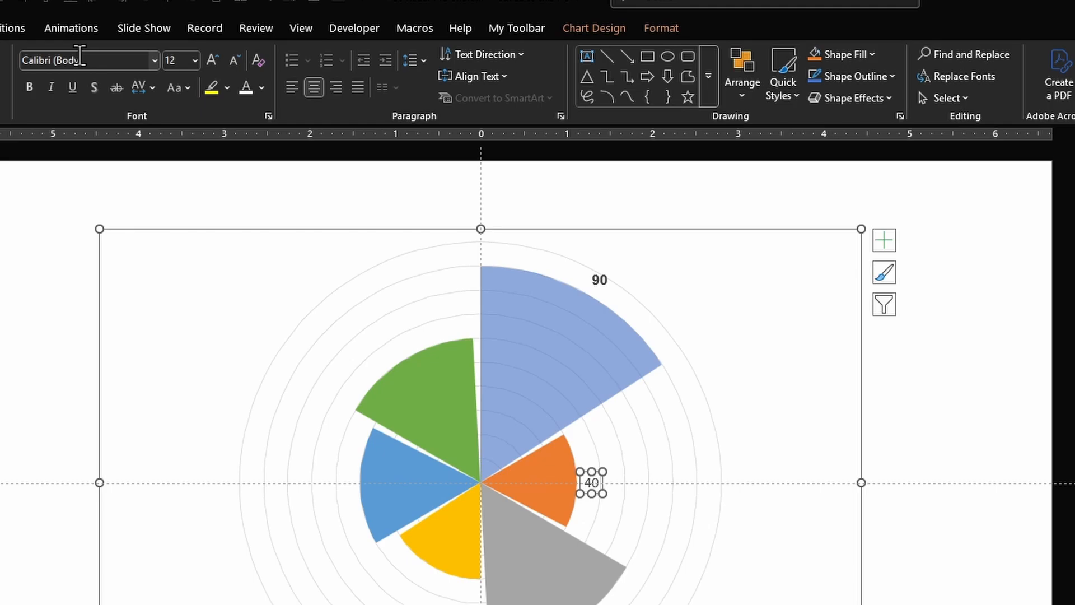
- Set the 40 label's font to bold Arial
{"action": "left_click", "coordinate": [95, 57]}
{"action": "type", "text": "Arial"}
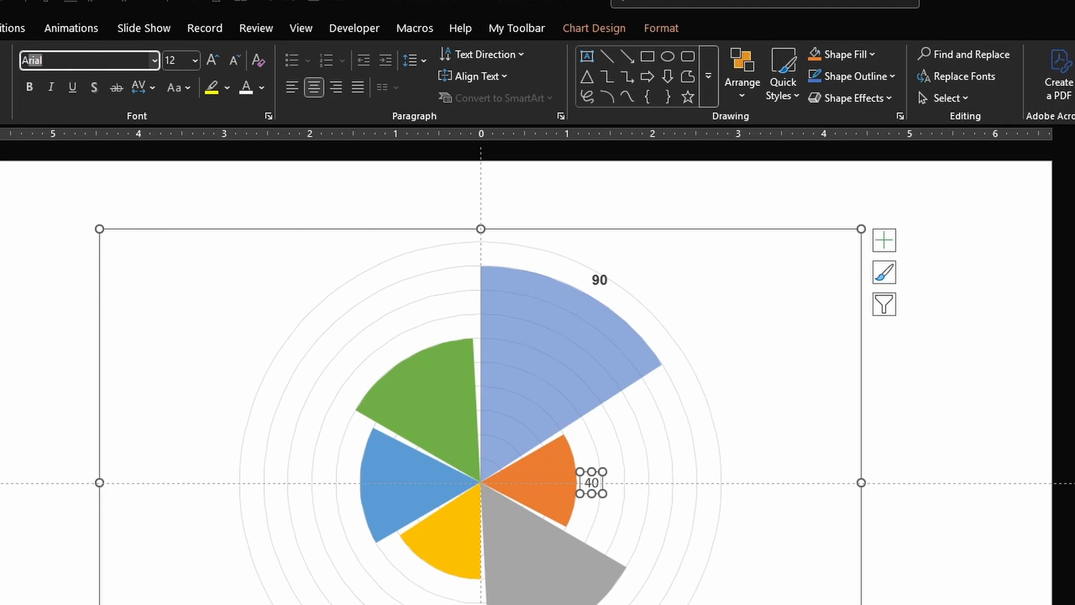
{"action": "key", "text": "Tab"}
{"action": "left_click", "coordinate": [32, 87]}
- Give the orange wedge a solid orange marker fill
{"action": "left_click", "coordinate": [866, 90]}
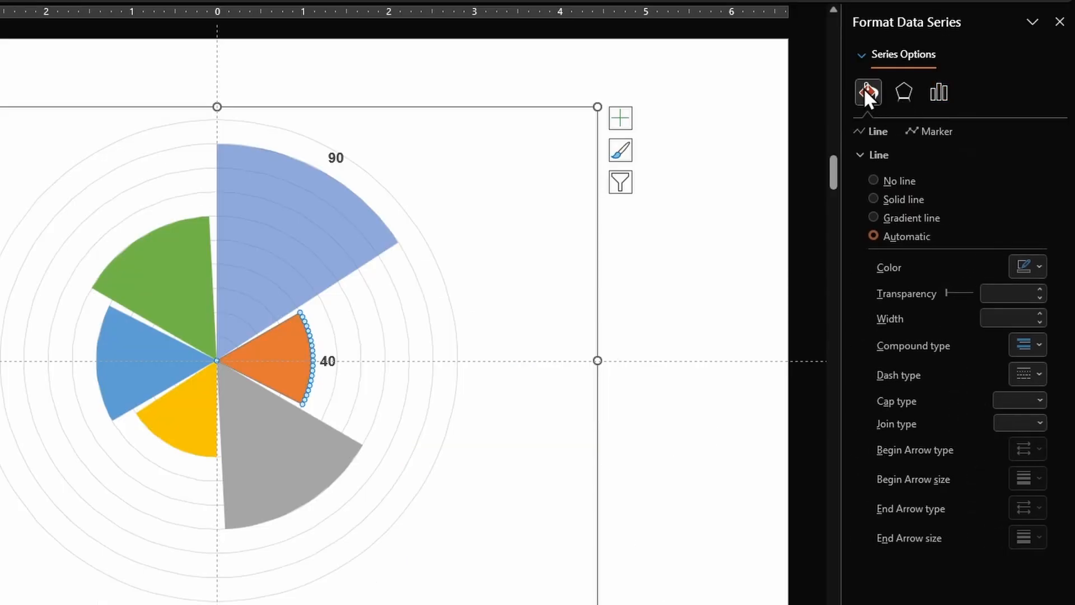
{"action": "left_click", "coordinate": [932, 131]}
{"action": "left_click", "coordinate": [902, 222]}
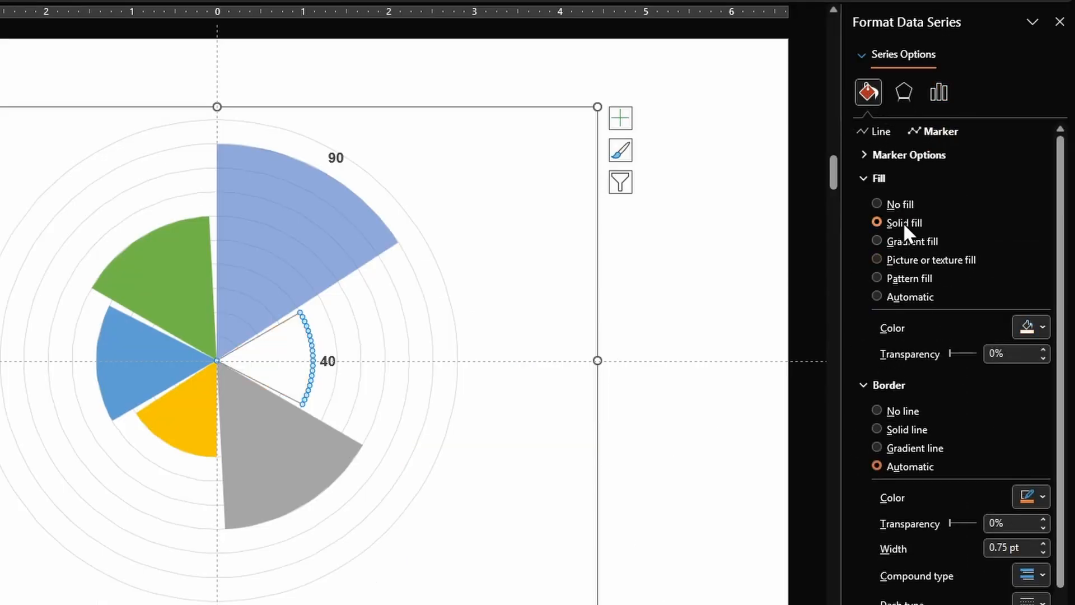
{"action": "left_click", "coordinate": [1043, 327]}
{"action": "left_click", "coordinate": [996, 354]}
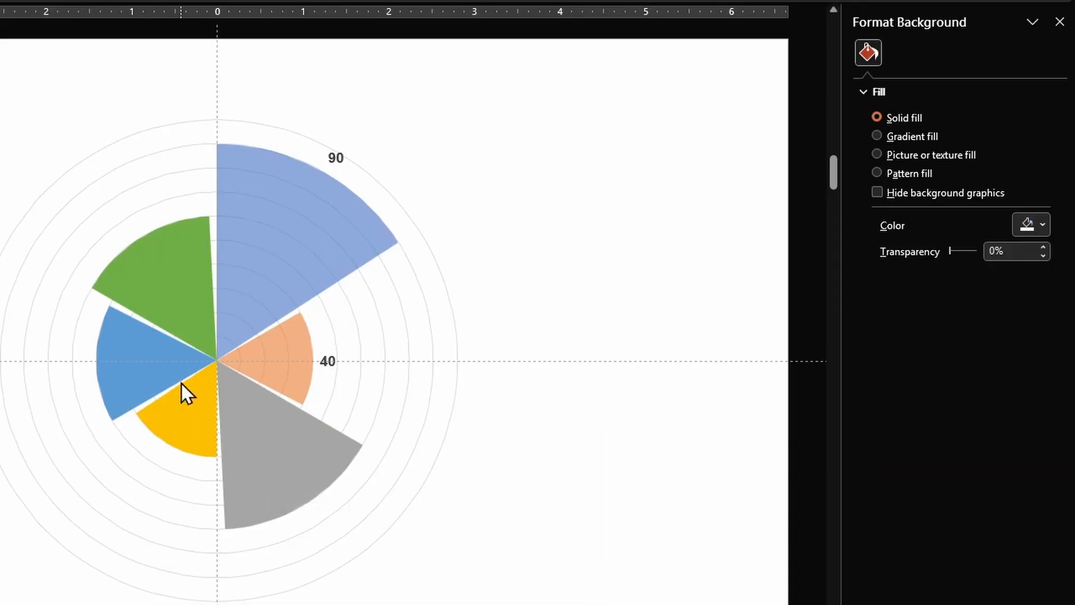
{"action": "left_click", "coordinate": [289, 482]}
- Delete the extra 70 labels on the grey wedge, keeping a single one
{"action": "left_click", "coordinate": [576, 435]}
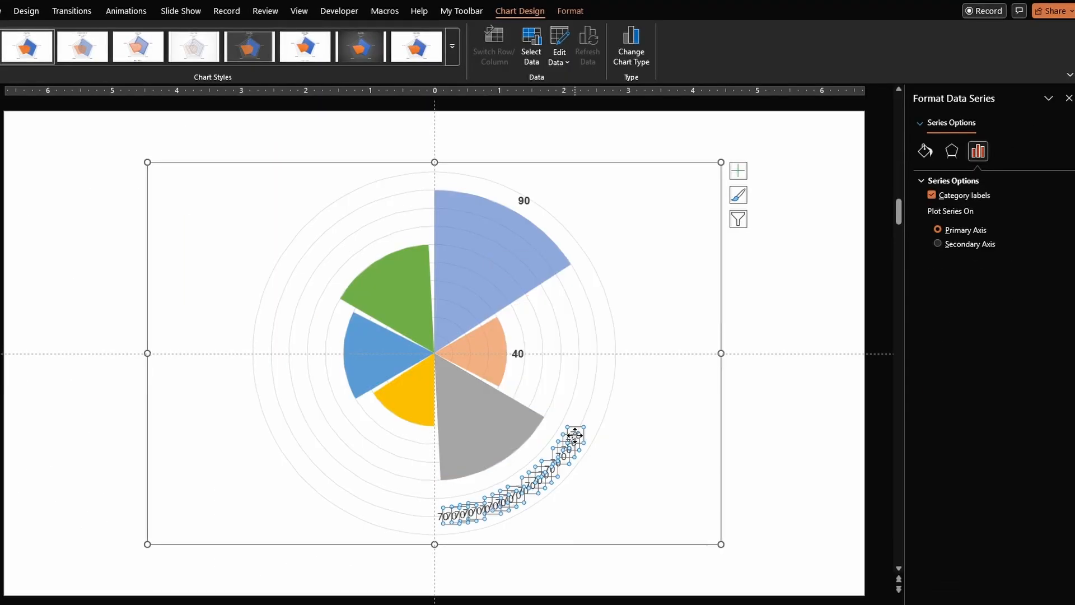
{"action": "left_click", "coordinate": [576, 435]}
{"action": "key", "text": "Delete"}
{"action": "left_click", "coordinate": [465, 515]}
{"action": "key", "text": "Delete"}
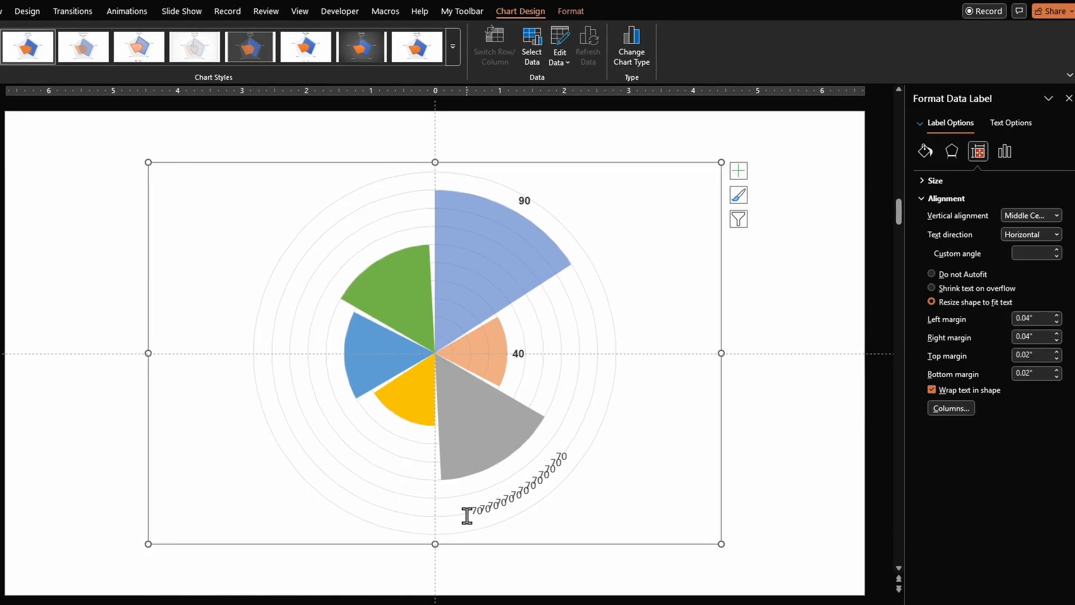
{"action": "left_click", "coordinate": [508, 499]}
{"action": "key", "text": "Delete"}
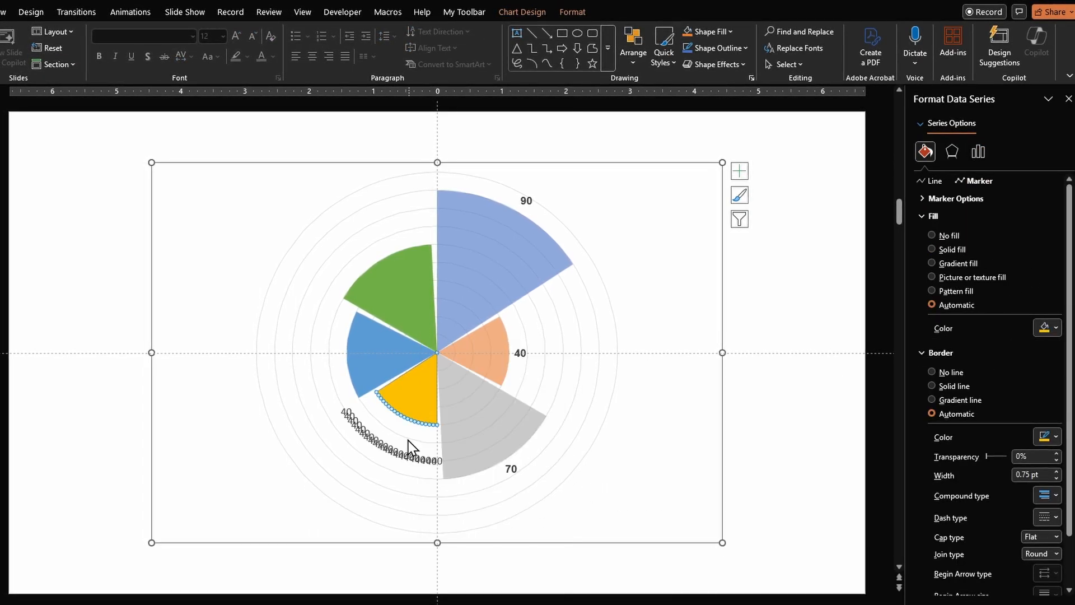
- Place a bold 40 label below the yellow wedge and give it a solid marker fill
{"action": "left_click", "coordinate": [354, 428]}
{"action": "mouse_move", "coordinate": [354, 428]}
{"action": "left_mouse_down"}
{"action": "mouse_move", "coordinate": [441, 462]}
{"action": "mouse_move", "coordinate": [376, 439]}
{"action": "mouse_move", "coordinate": [400, 459]}
{"action": "mouse_move", "coordinate": [411, 431]}
{"action": "left_mouse_up"}
{"action": "left_click", "coordinate": [101, 57]}
{"action": "left_click", "coordinate": [415, 394]}
{"action": "left_click", "coordinate": [978, 181]}
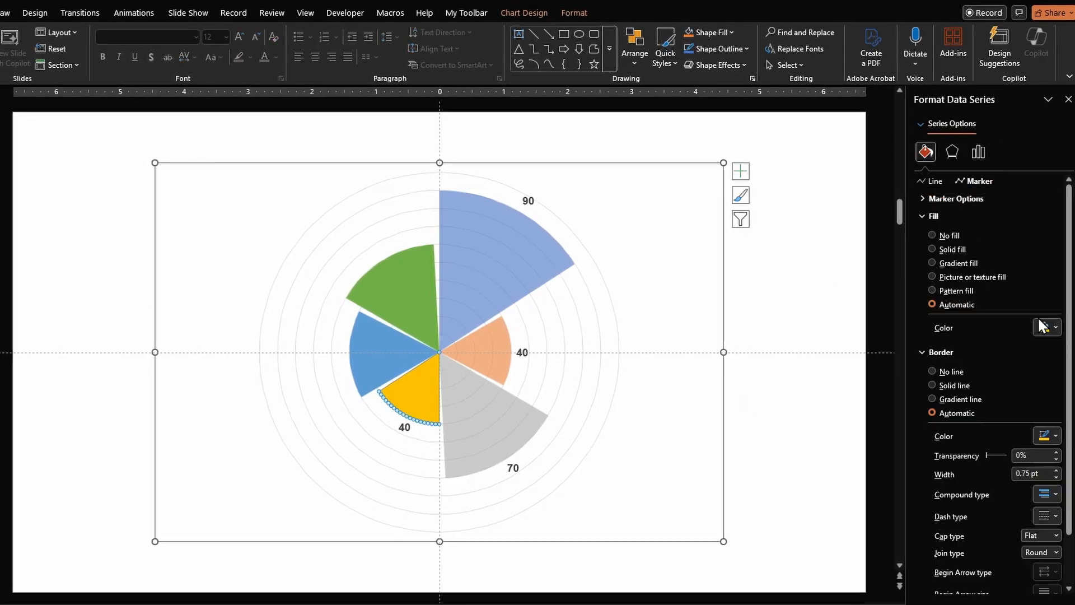
{"action": "left_click", "coordinate": [1046, 327]}
{"action": "left_click", "coordinate": [1016, 348]}
- Add a 50 label to the light-blue wedge, positioned to its left
{"action": "right_click", "coordinate": [400, 353]}
{"action": "left_click", "coordinate": [444, 472]}
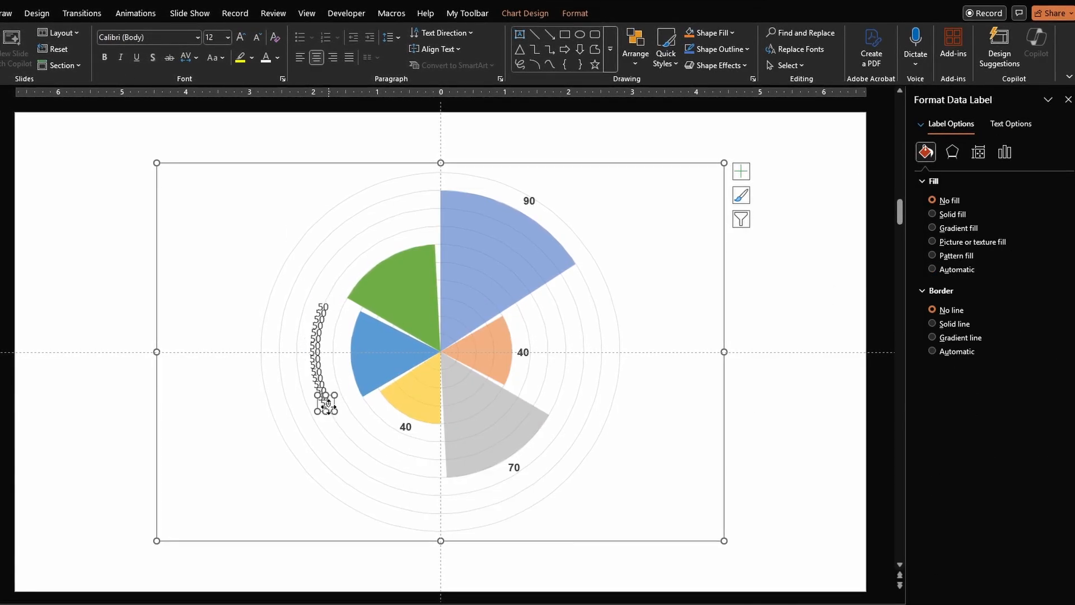
{"action": "left_click_drag", "start_coordinate": [320, 381], "coordinate": [343, 351]}
{"action": "left_click", "coordinate": [392, 345]}
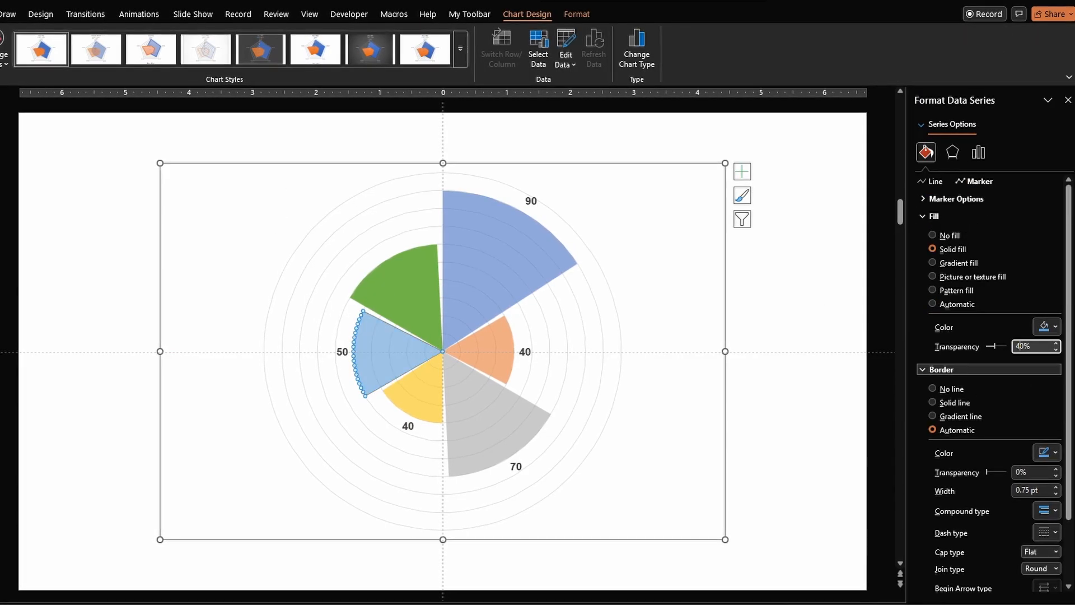
- Add data labels to the green wedge, keeping one 60 label beside it
{"action": "right_click", "coordinate": [416, 274]}
{"action": "left_click", "coordinate": [489, 394]}
{"action": "left_click", "coordinate": [403, 218]}
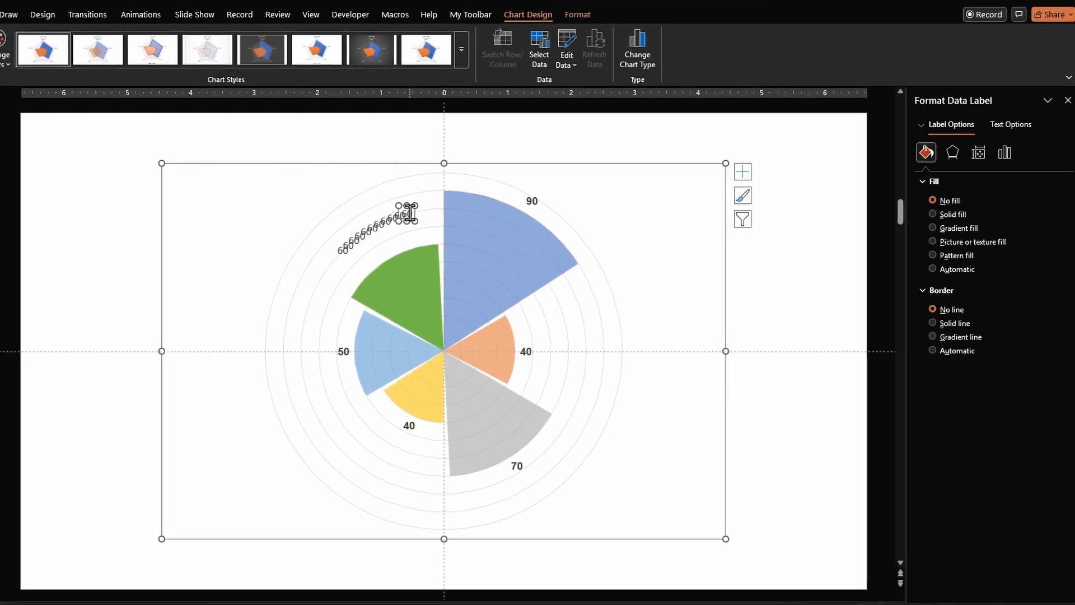
{"action": "key", "text": "Delete"}
{"action": "left_click", "coordinate": [378, 223]}
{"action": "key", "text": "Delete"}
{"action": "left_click_drag", "start_coordinate": [362, 236], "coordinate": [384, 251]}
- Give the green wedge a solid fill at 40% transparency
{"action": "left_click", "coordinate": [2, 14]}
{"action": "left_click", "coordinate": [111, 58]}
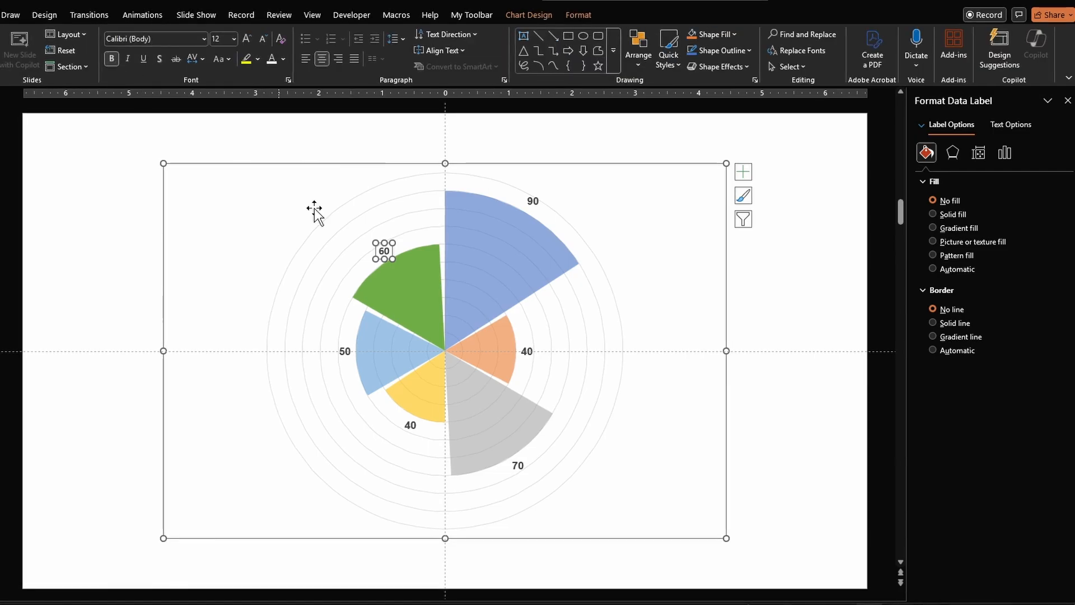
{"action": "left_click", "coordinate": [417, 272]}
{"action": "left_click", "coordinate": [979, 182]}
{"action": "left_click", "coordinate": [954, 249]}
{"action": "double_click", "coordinate": [1021, 346]}
{"action": "type", "text": "40"}
{"action": "key", "text": "Tab"}
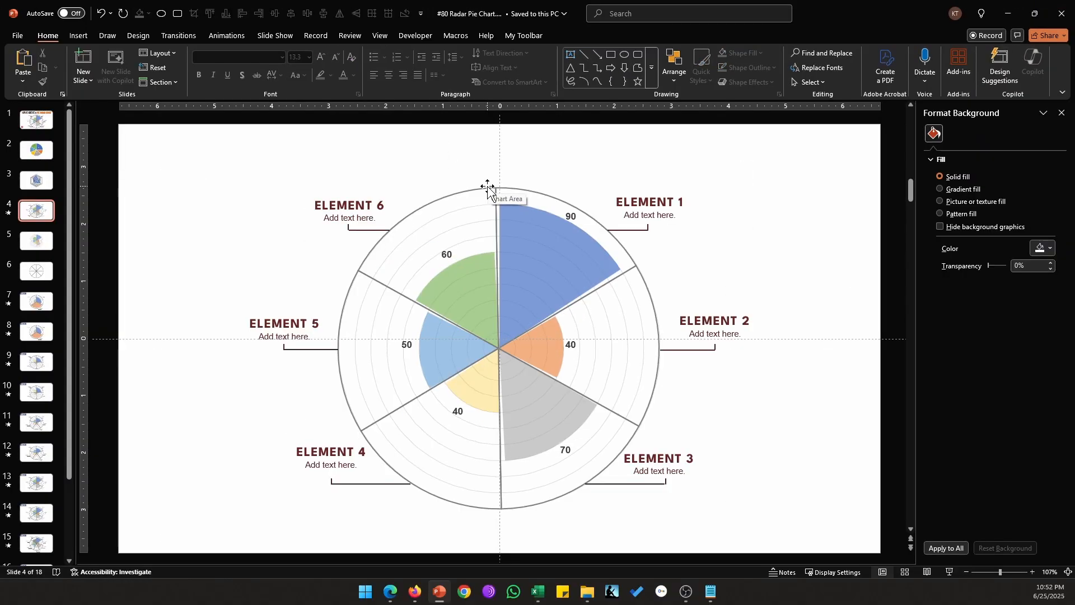
- Add a blank slide after slide 5 and choose a pie chart in Insert Chart
{"action": "key", "text": "Page_Down"}
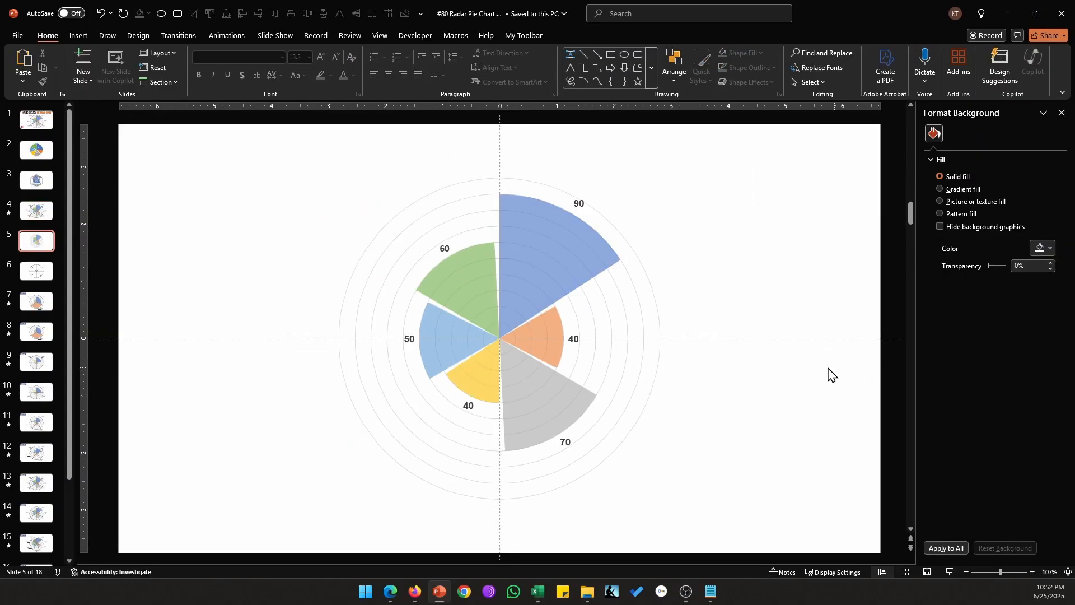
{"action": "left_click", "coordinate": [83, 80]}
{"action": "left_click", "coordinate": [116, 239]}
{"action": "left_click", "coordinate": [79, 35]}
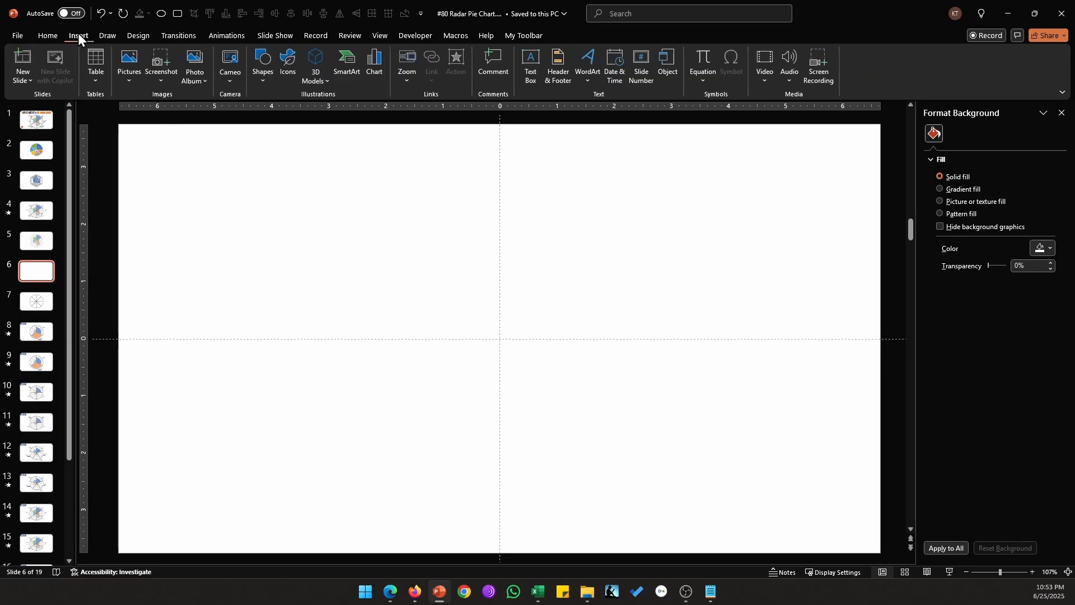
{"action": "left_click", "coordinate": [372, 60]}
{"action": "left_click", "coordinate": [414, 226]}
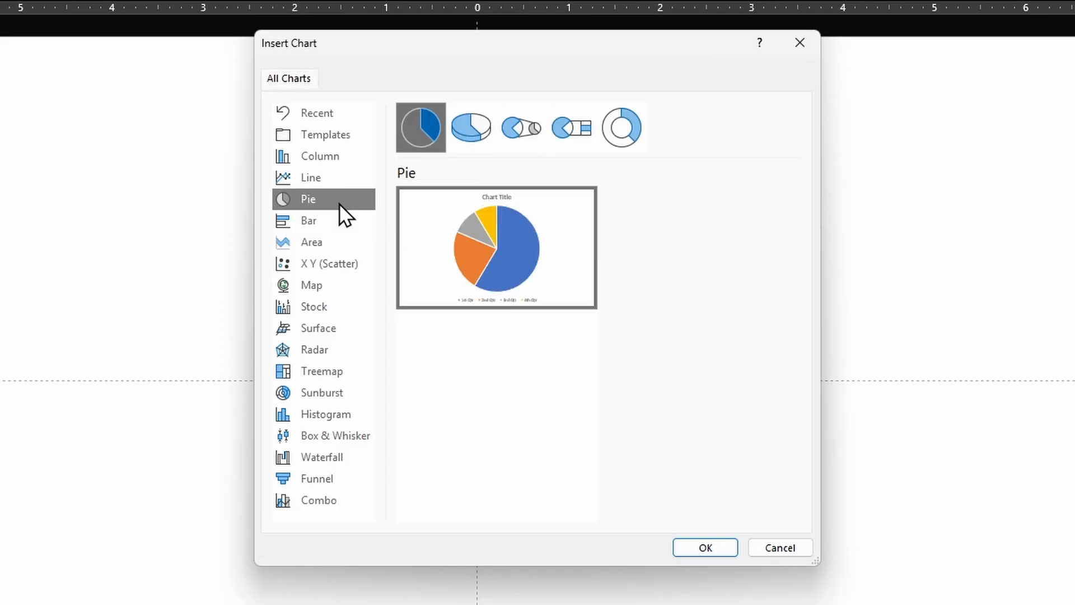
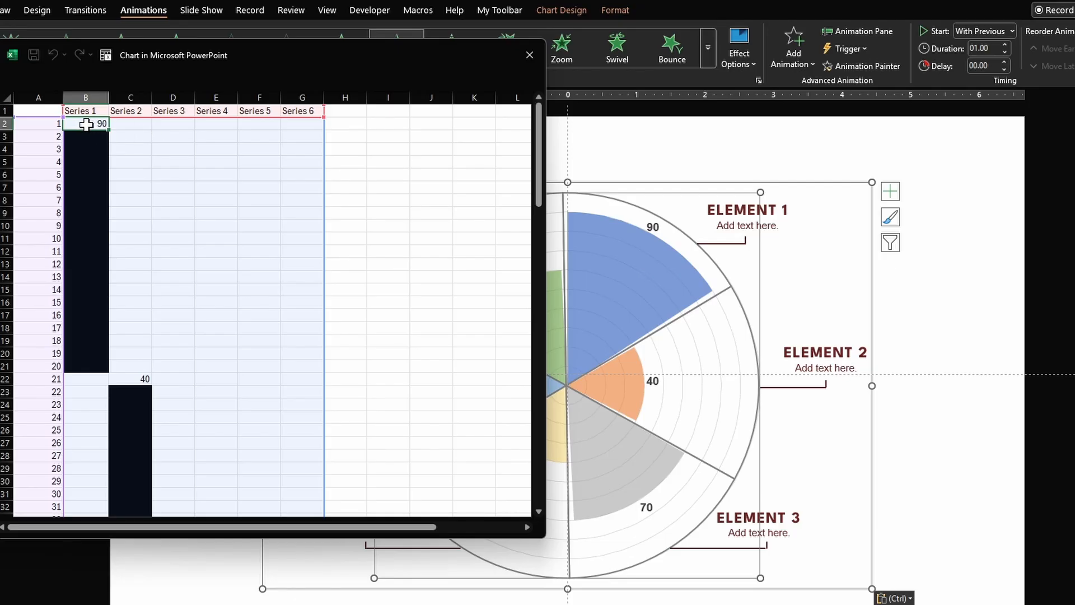
- Enter 20, 51 and 50 as the Series 1–3 wedge values in the chart data
{"action": "type", "text": "20"}
{"action": "key", "text": "Return"}
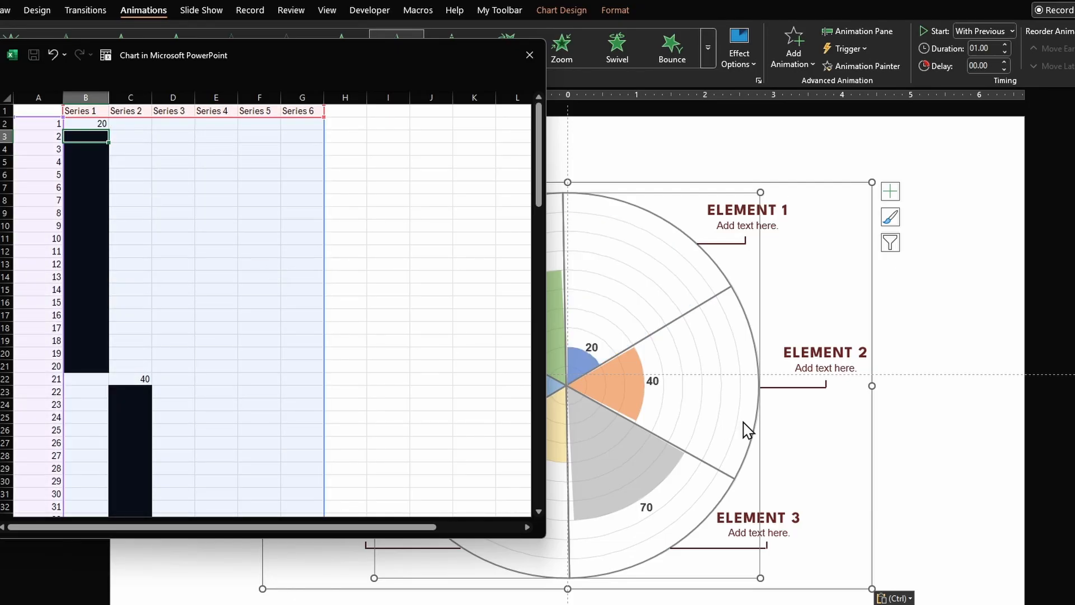
{"action": "left_click", "coordinate": [123, 378]}
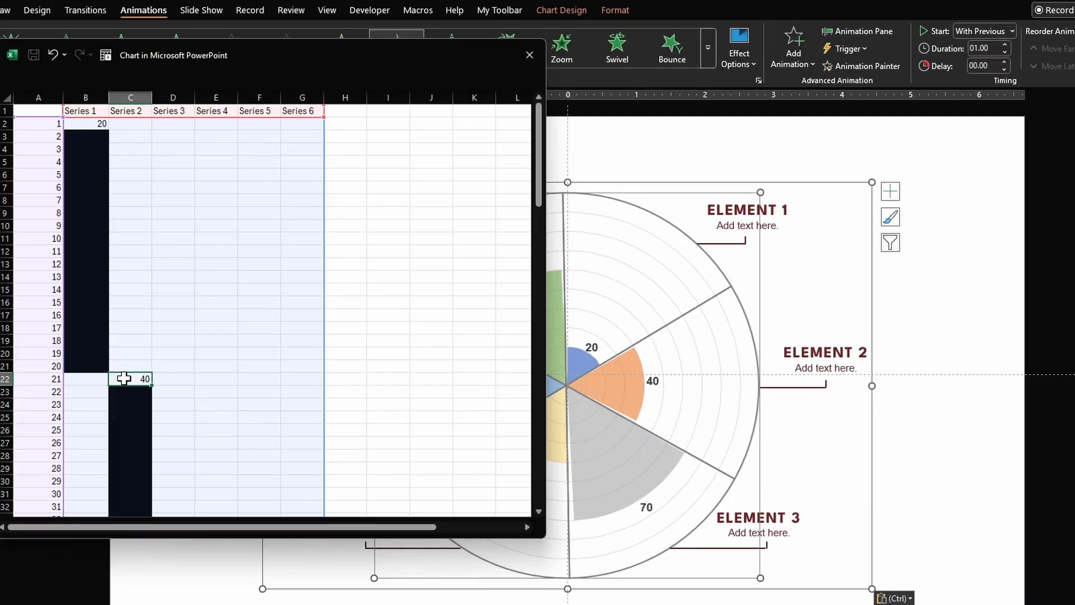
{"action": "type", "text": "51"}
{"action": "key", "text": "Return"}
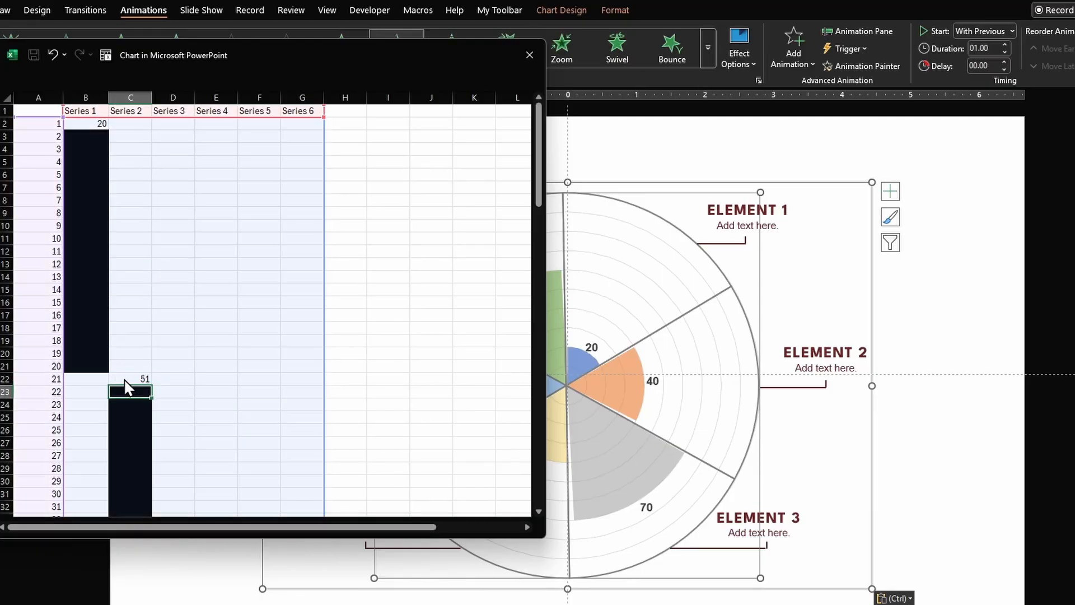
{"action": "scroll", "coordinate": [126, 387], "scroll_direction": "down", "scroll_amount": 7}
{"action": "left_click", "coordinate": [181, 378]}
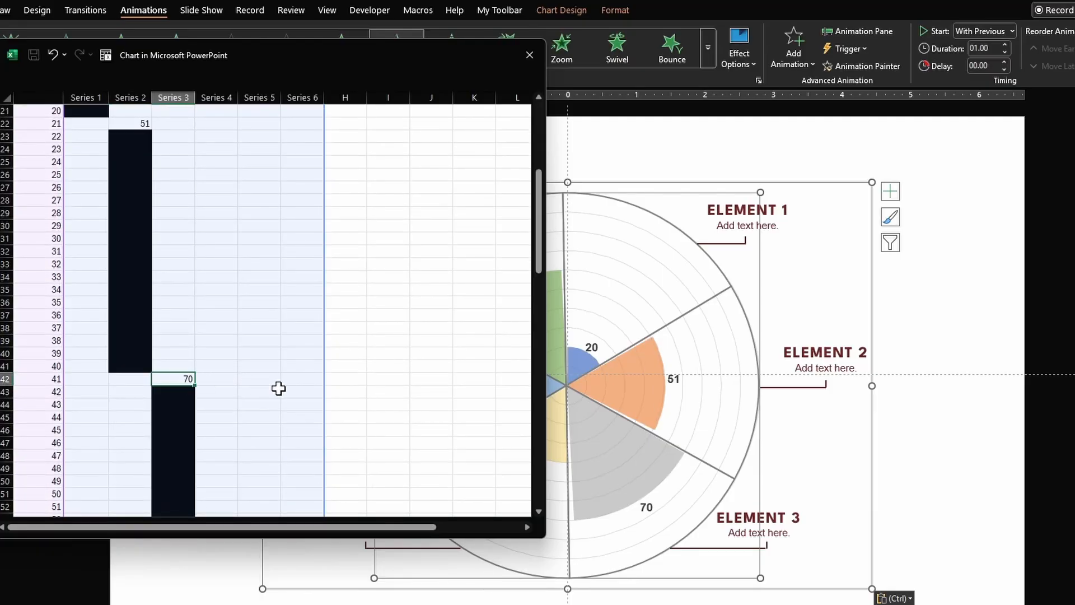
{"action": "type", "text": "50"}
{"action": "key", "text": "Return"}
- Enter 23, 87 and 45 for Series 4–6 and close the chart data window
{"action": "scroll", "coordinate": [278, 388], "scroll_direction": "down", "scroll_amount": 7}
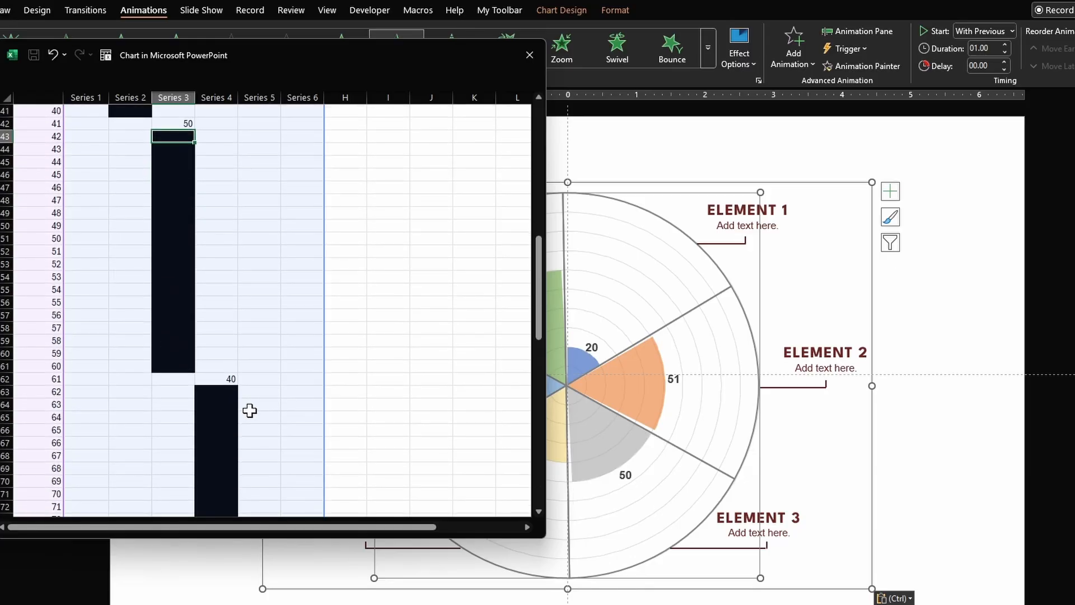
{"action": "left_click", "coordinate": [220, 391]}
{"action": "scroll", "coordinate": [259, 379], "scroll_direction": "down", "scroll_amount": 7}
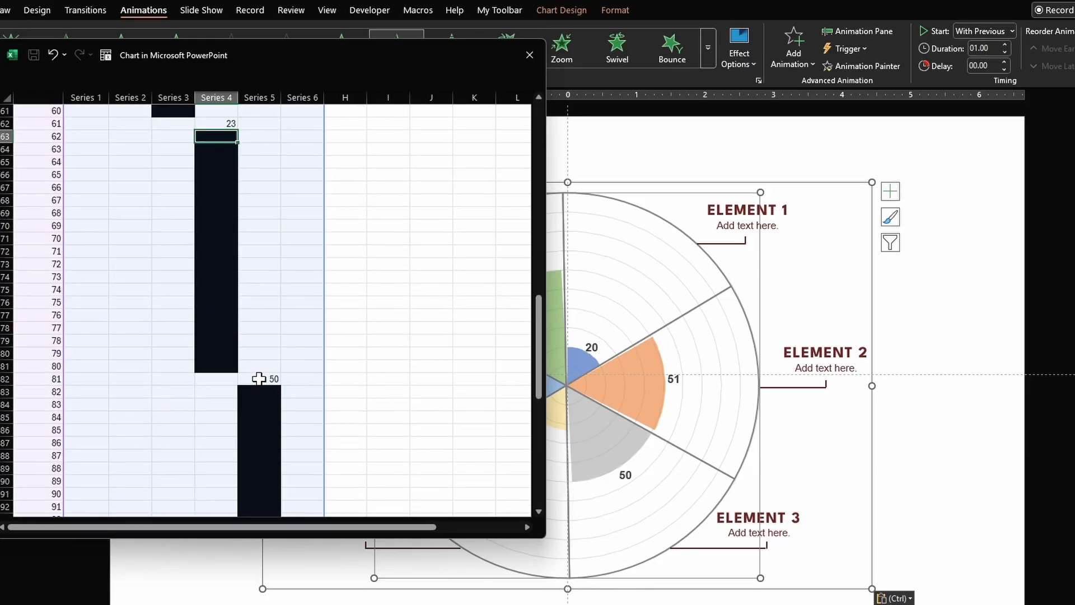
{"action": "left_click", "coordinate": [259, 380]}
{"action": "type", "text": "87"}
{"action": "key", "text": "Tab"}
{"action": "key", "text": "ctrl+Down"}
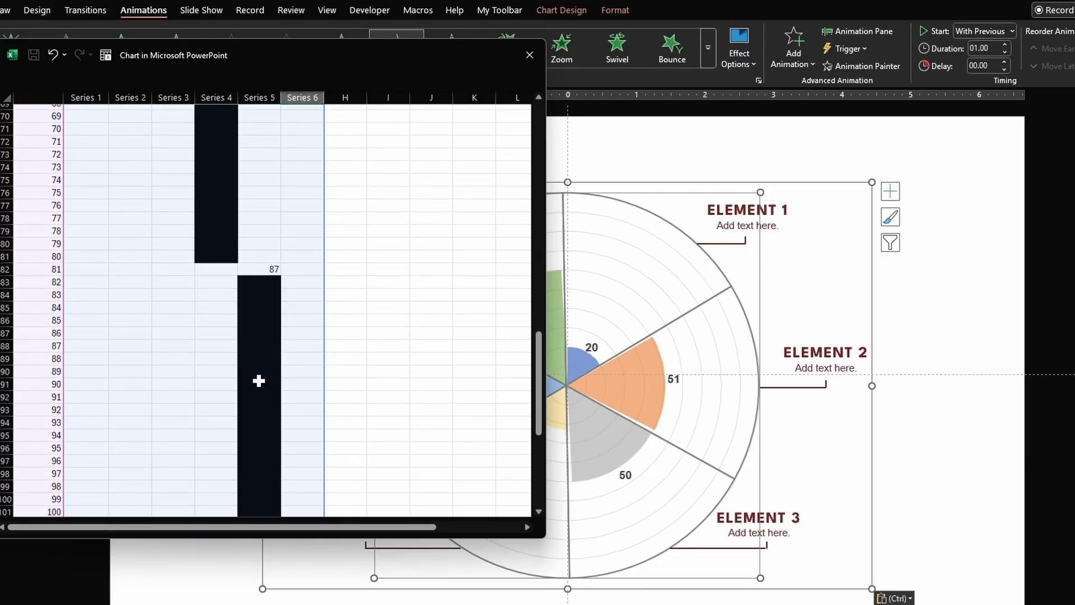
{"action": "type", "text": "45"}
{"action": "key", "text": "Return"}
{"action": "left_click", "coordinate": [530, 55]}
{"action": "key", "text": "Escape"}
{"action": "key", "text": "Escape"}
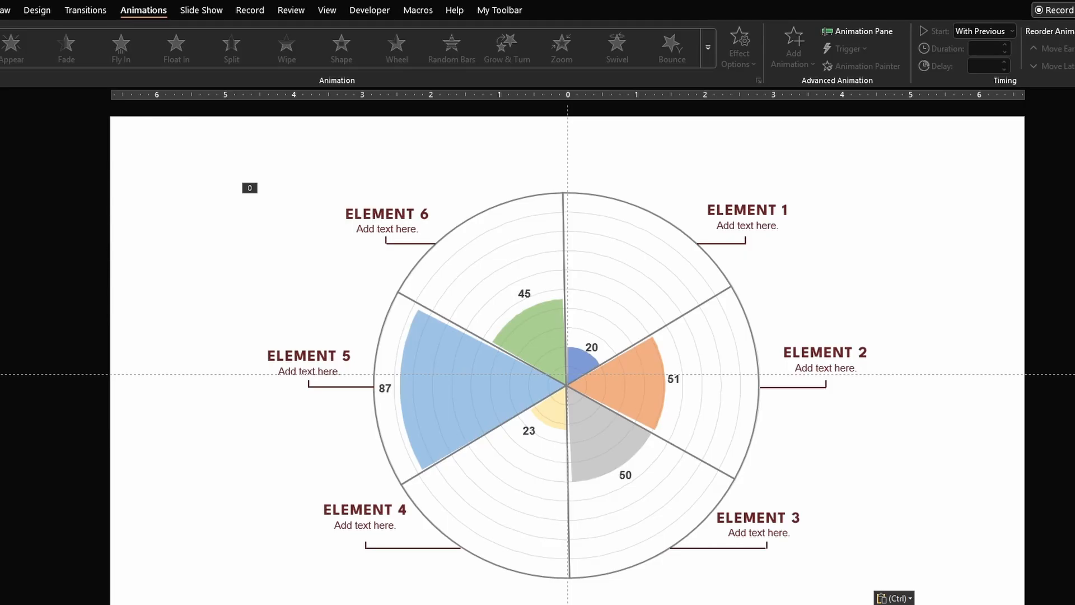
- Reopen the chart data and retype the Series 1–3 values as 20%, 51% and 50%
{"action": "right_click", "coordinate": [453, 369]}
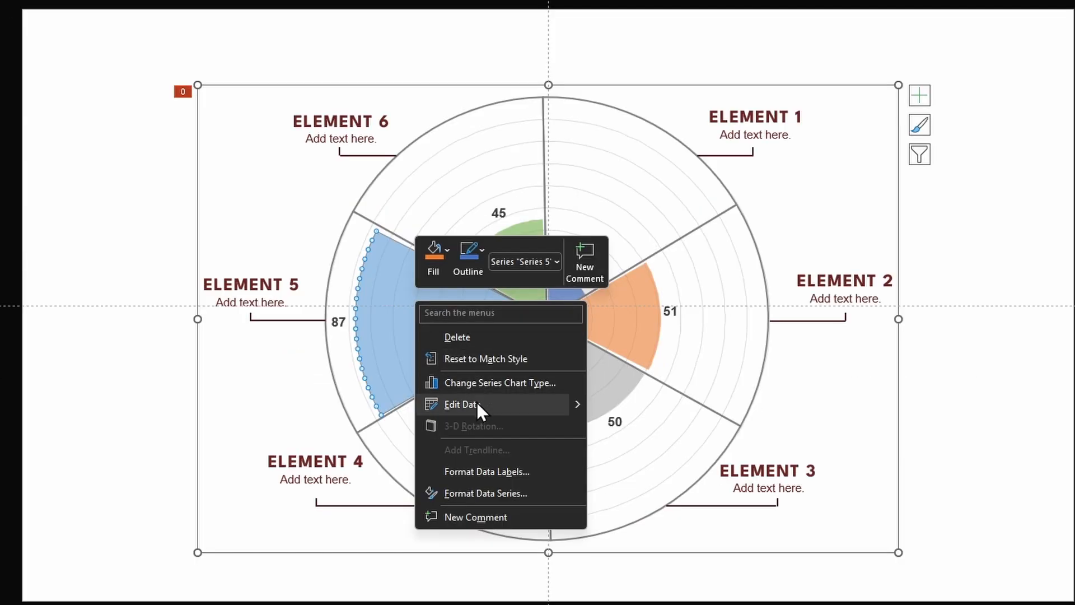
{"action": "left_click", "coordinate": [476, 402]}
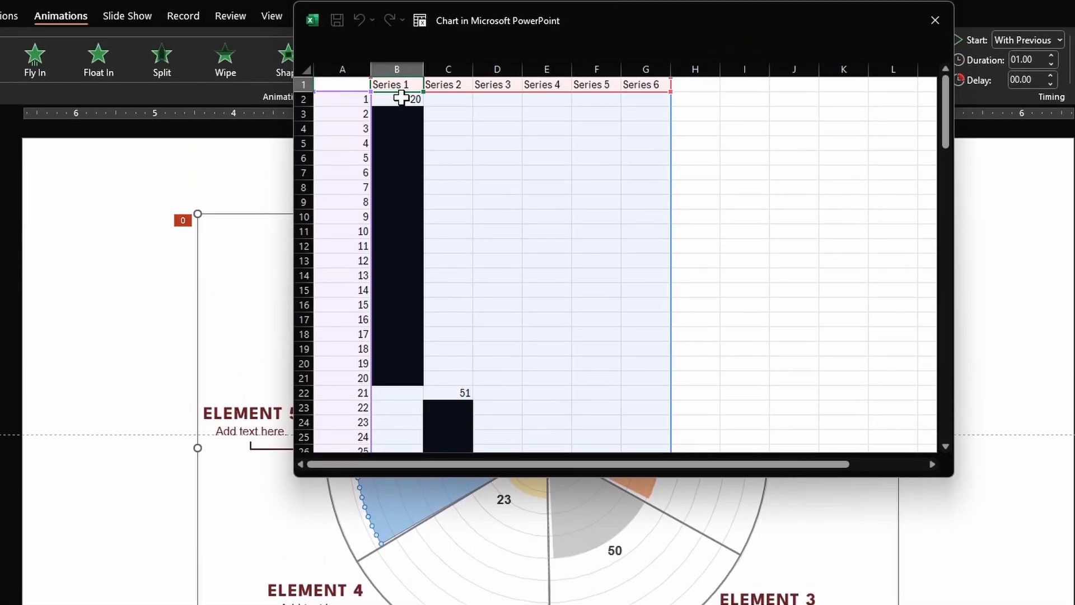
{"action": "left_click", "coordinate": [405, 99]}
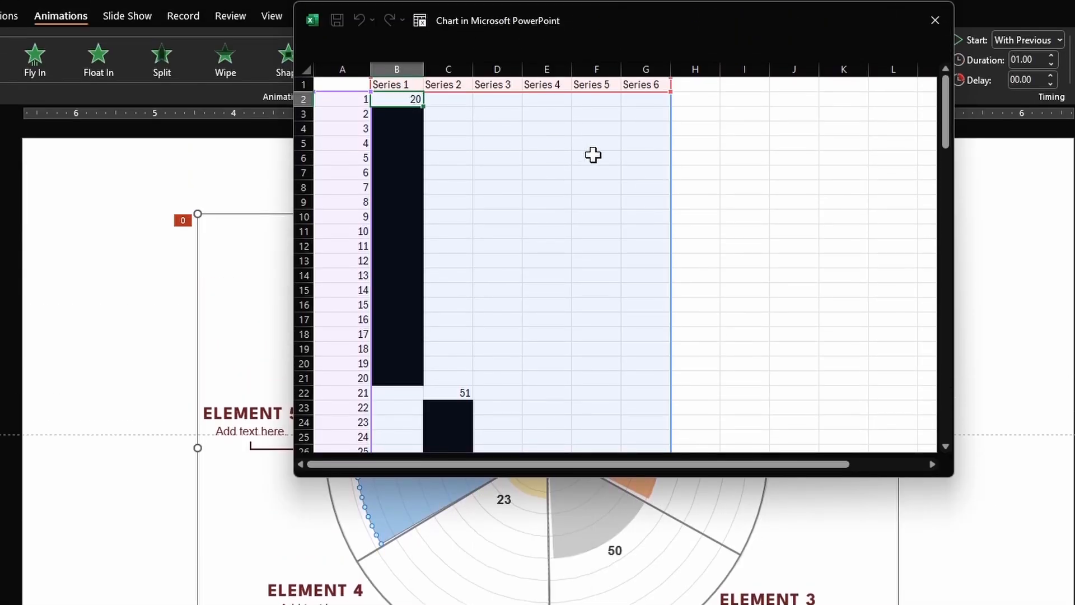
{"action": "type", "text": "20%"}
{"action": "key", "text": "Tab"}
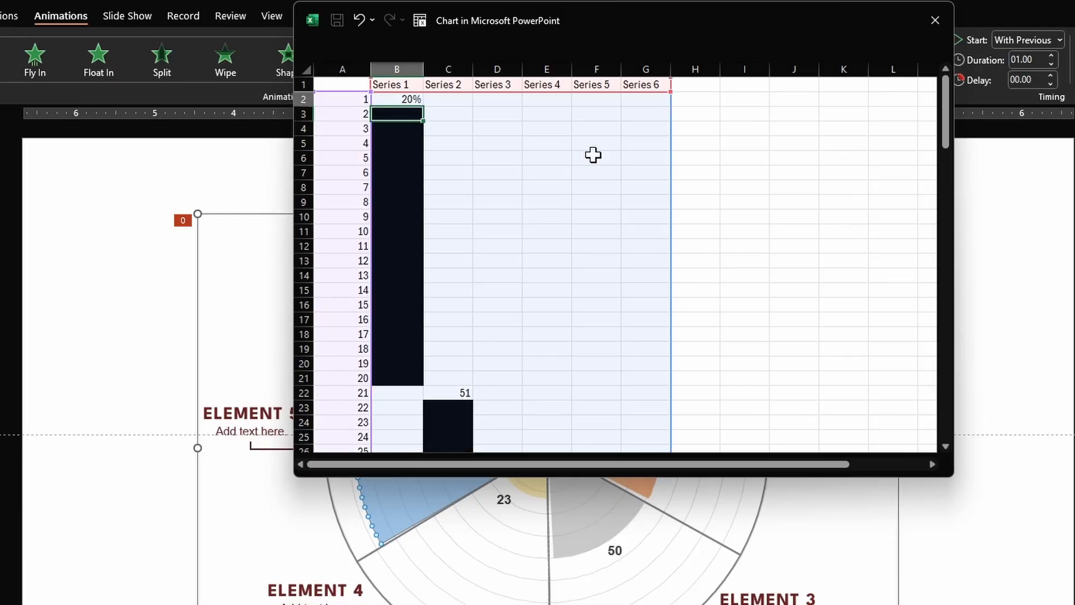
{"action": "key", "text": "ctrl+Down"}
{"action": "type", "text": "51%"}
{"action": "key", "text": "Tab"}
{"action": "key", "text": "ctrl+Down"}
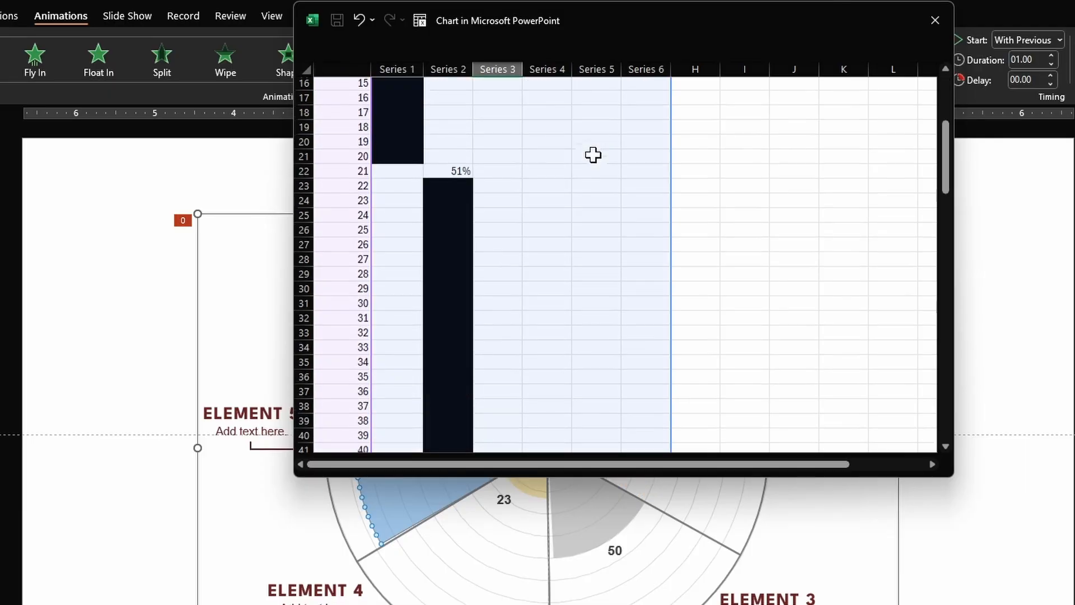
{"action": "type", "text": "50%"}
{"action": "key", "text": "Tab"}
- Retype the Series 4–6 values as 23%, 87% and 45%
{"action": "key", "text": "ctrl+Down"}
{"action": "type", "text": "23%"}
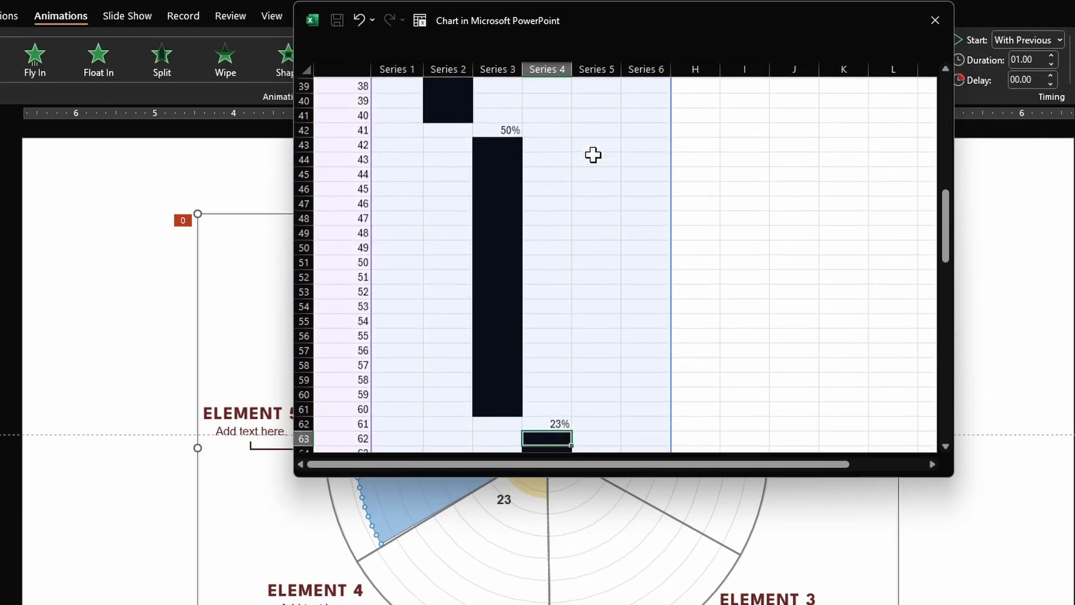
{"action": "key", "text": "Tab"}
{"action": "key", "text": "ctrl+Down"}
{"action": "type", "text": "87%"}
{"action": "key", "text": "Tab"}
{"action": "key", "text": "ctrl+Down"}
{"action": "type", "text": "45%"}
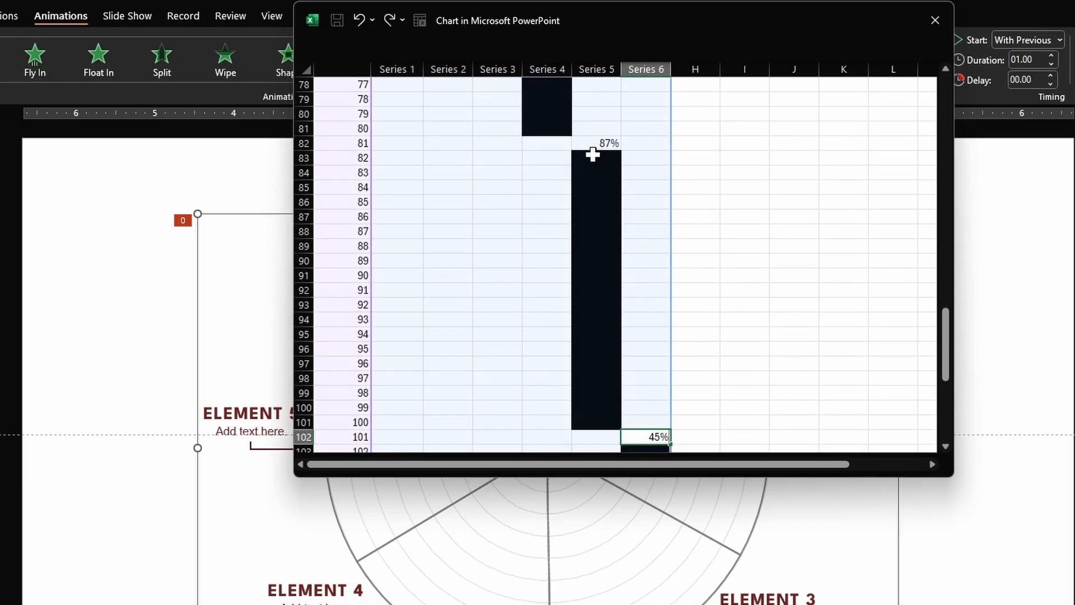
{"action": "key", "text": "Return"}
- Format the value range as Percentage with 0 decimal places and close the data sheet
{"action": "key", "text": "ctrl+Home"}
{"action": "key", "text": "Down"}
{"action": "key", "text": "Right"}
{"action": "key", "text": "shift+Right"}
{"action": "key", "text": "shift+Right"}
{"action": "key", "text": "shift+Right"}
{"action": "key", "text": "shift+Right"}
{"action": "key", "text": "shift+Right"}
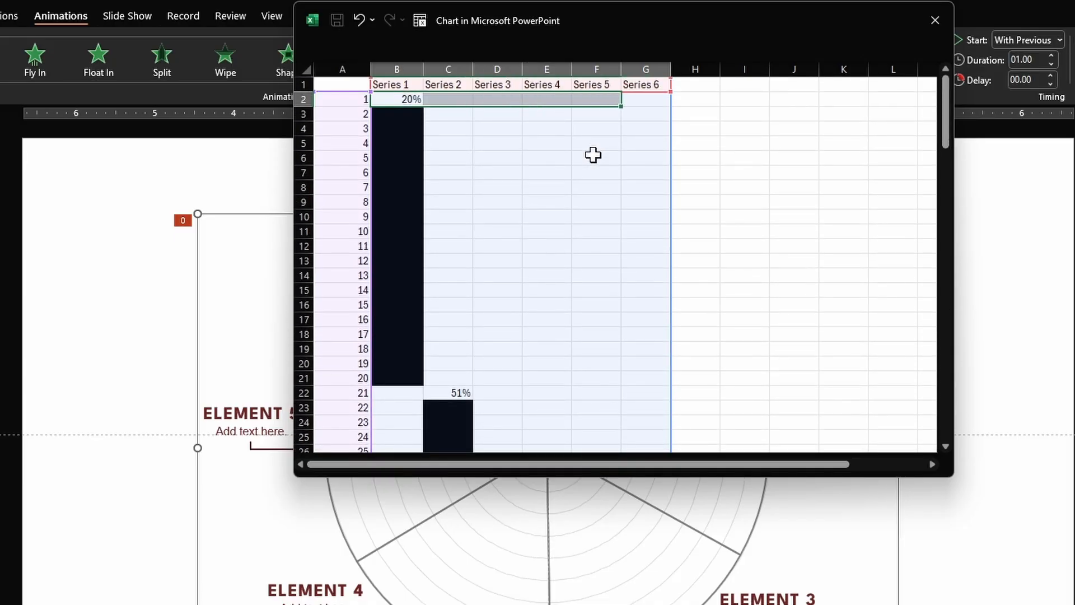
{"action": "key", "text": "ctrl+shift+Down"}
{"action": "key", "text": "ctrl+shift+Down"}
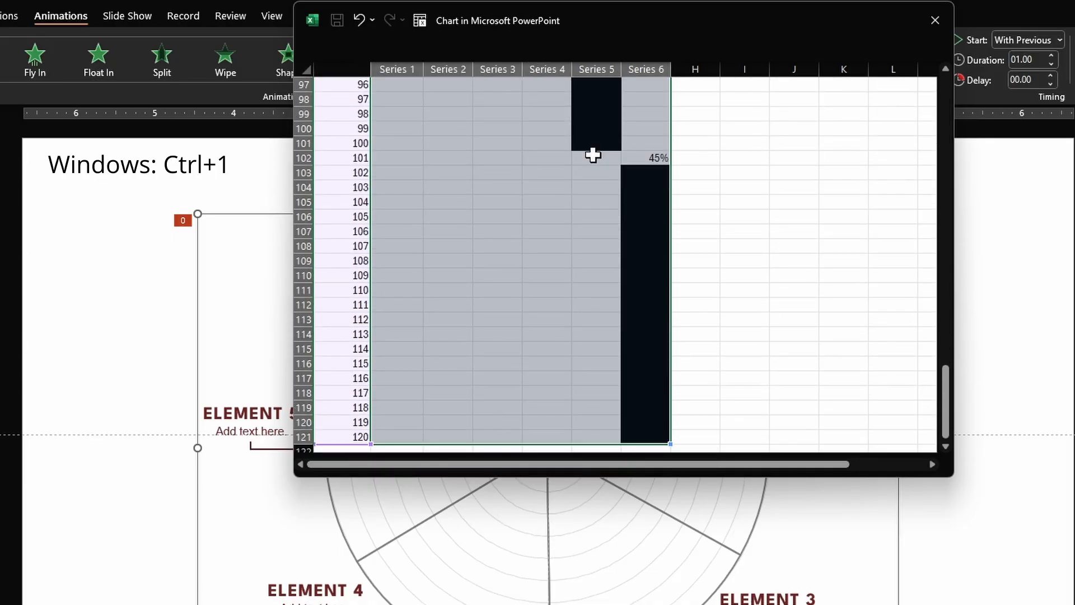
{"action": "key", "text": "ctrl+1"}
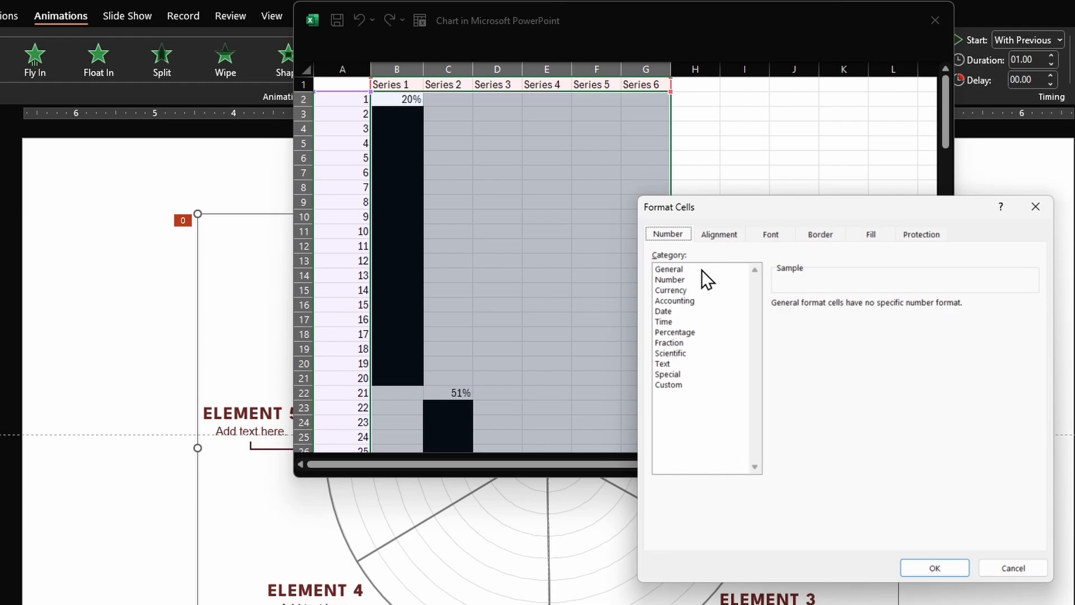
{"action": "left_click", "coordinate": [690, 334]}
{"action": "left_click", "coordinate": [880, 308]}
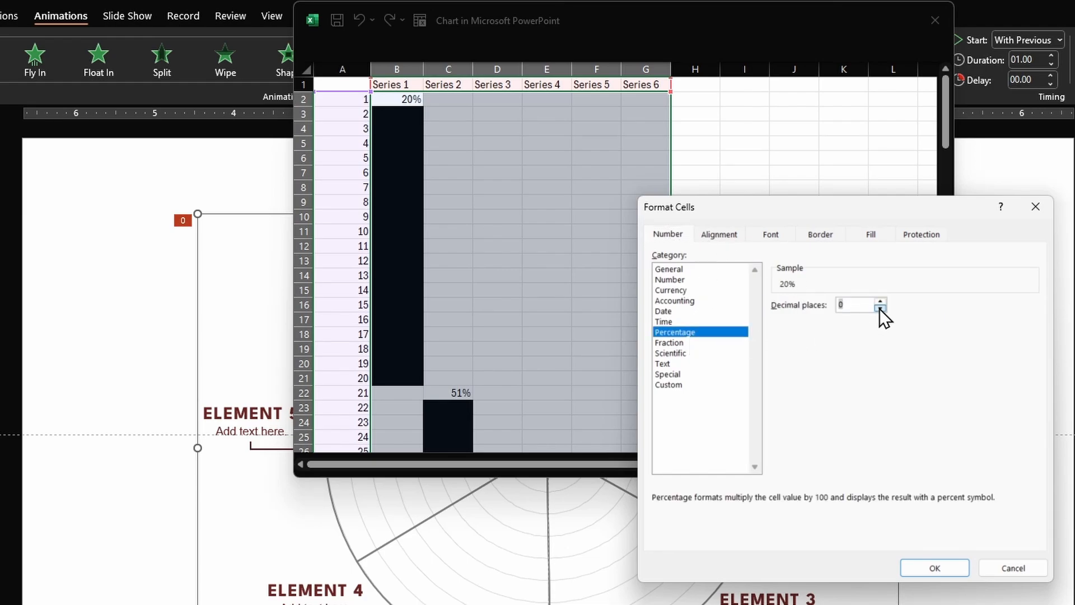
{"action": "left_click", "coordinate": [880, 308]}
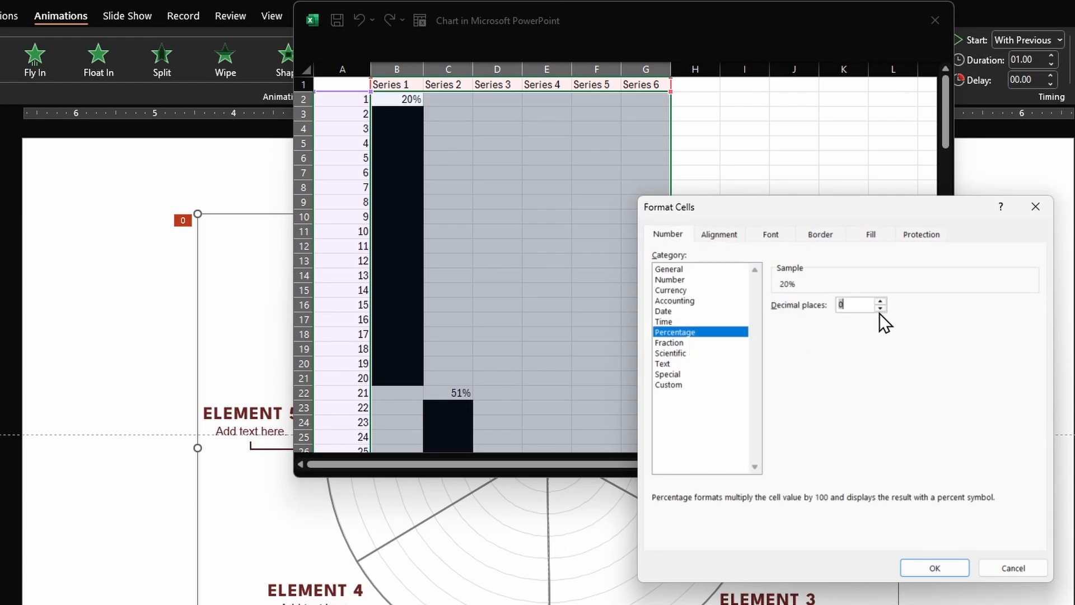
{"action": "left_click", "coordinate": [935, 567]}
{"action": "left_click", "coordinate": [686, 291]}
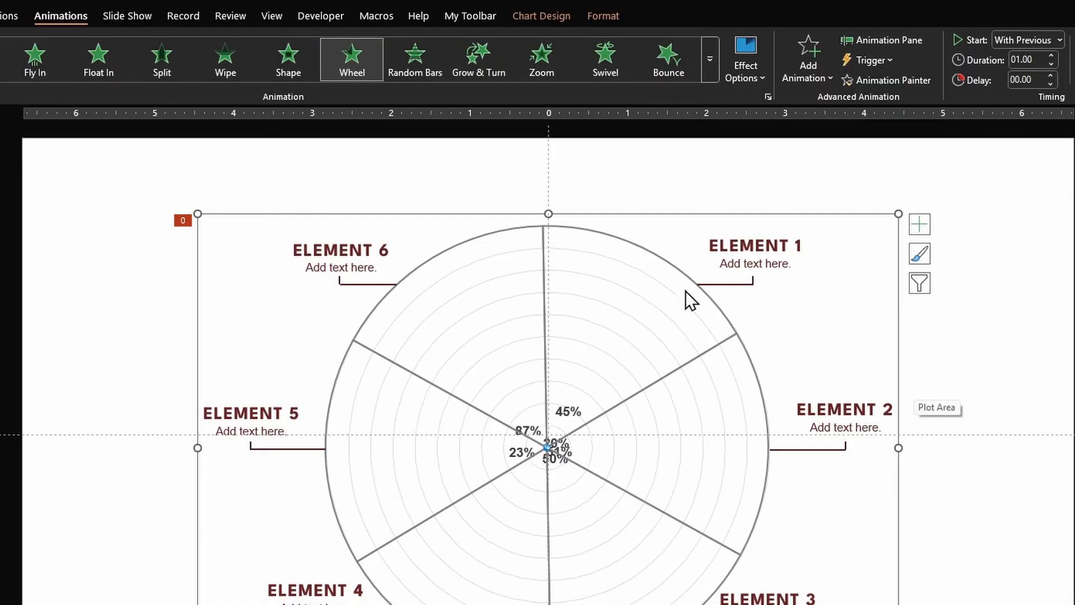
- Show the radial axis, set its bounds 0 to 1 with a 0.1 major unit, then delete its labels
{"action": "left_click", "coordinate": [919, 225]}
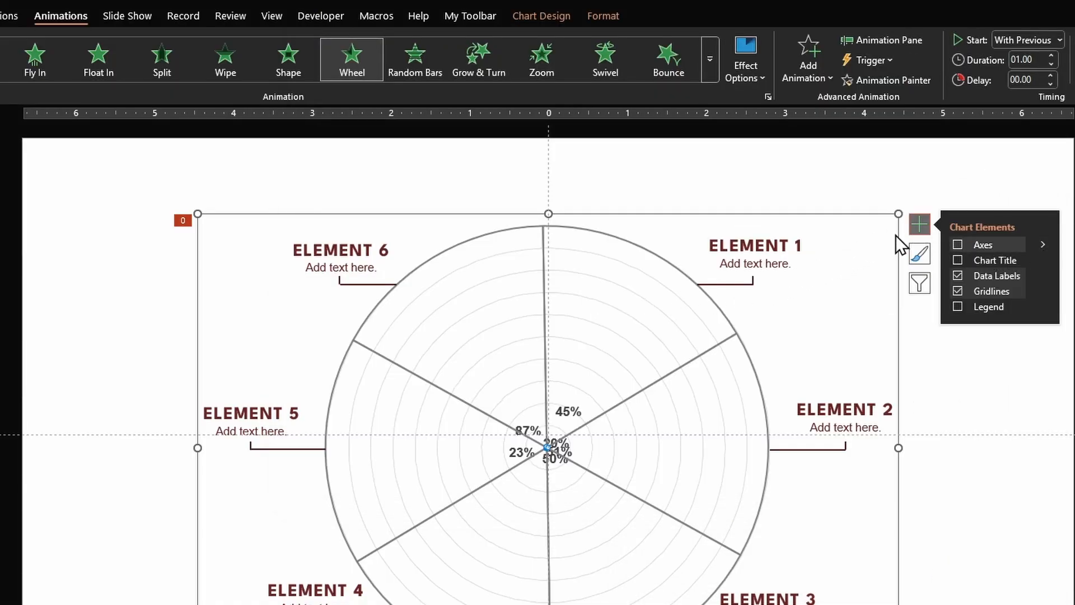
{"action": "left_click", "coordinate": [959, 246]}
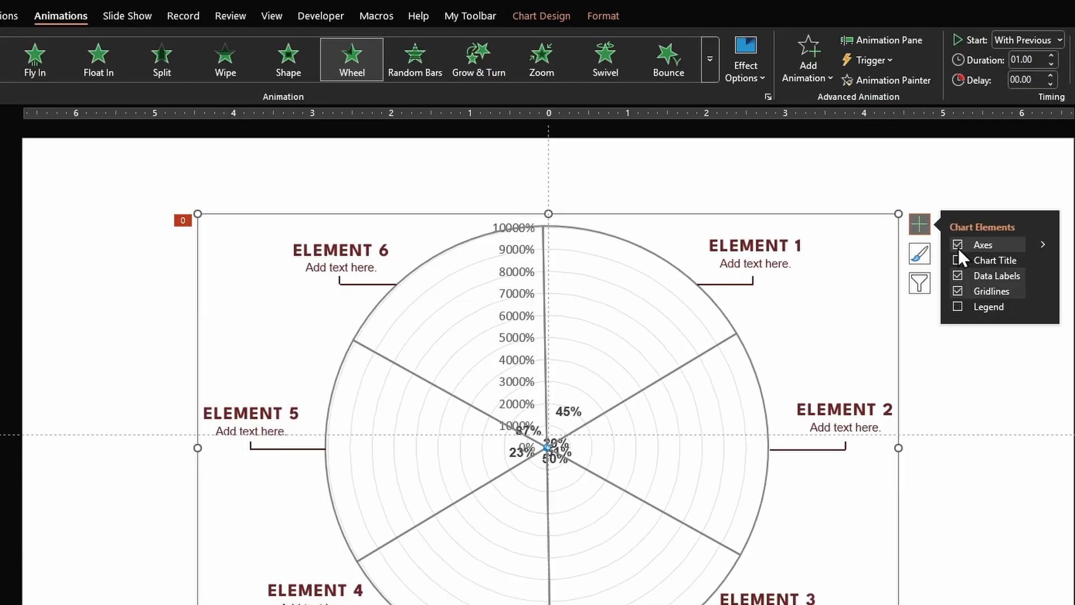
{"action": "double_click", "coordinate": [521, 254]}
{"action": "left_click_drag", "start_coordinate": [978, 195], "coordinate": [947, 208]}
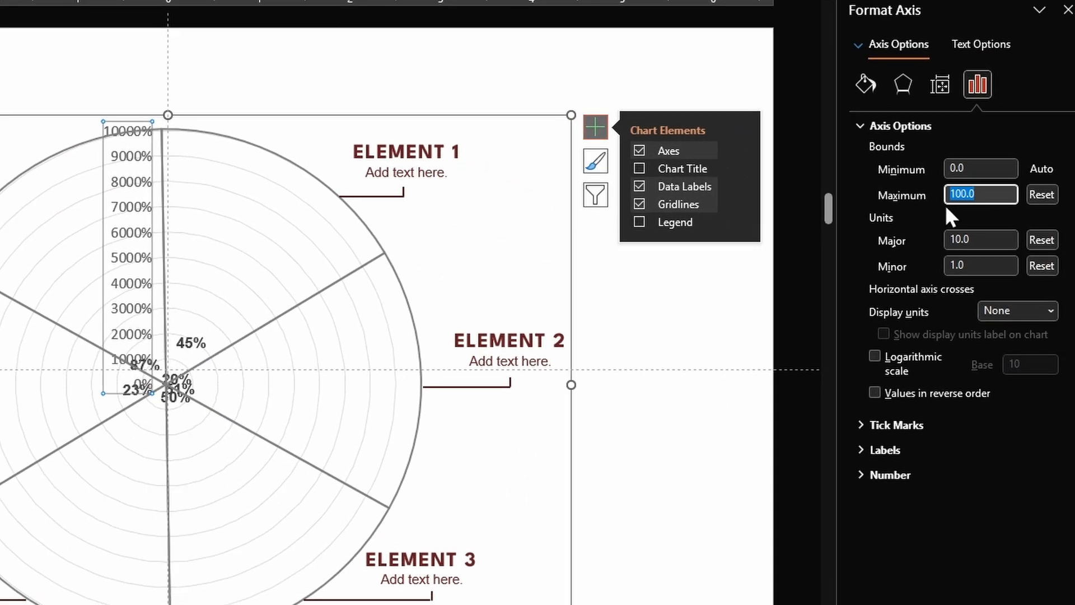
{"action": "type", "text": "1"}
{"action": "key", "text": "Return"}
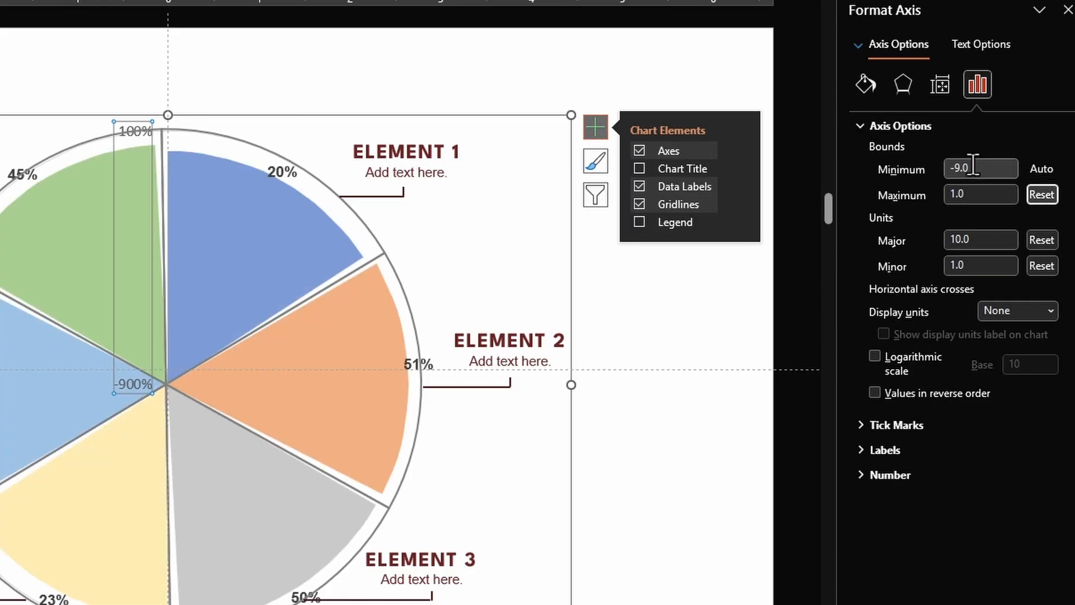
{"action": "left_click", "coordinate": [972, 168]}
{"action": "type", "text": "0"}
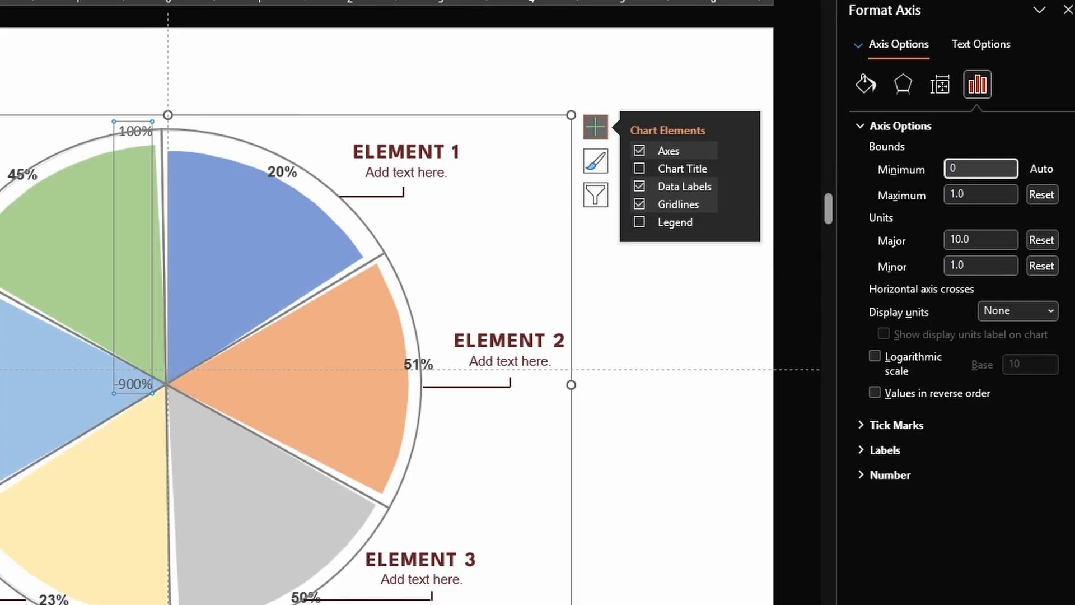
{"action": "key", "text": "Tab"}
{"action": "key", "text": "Tab"}
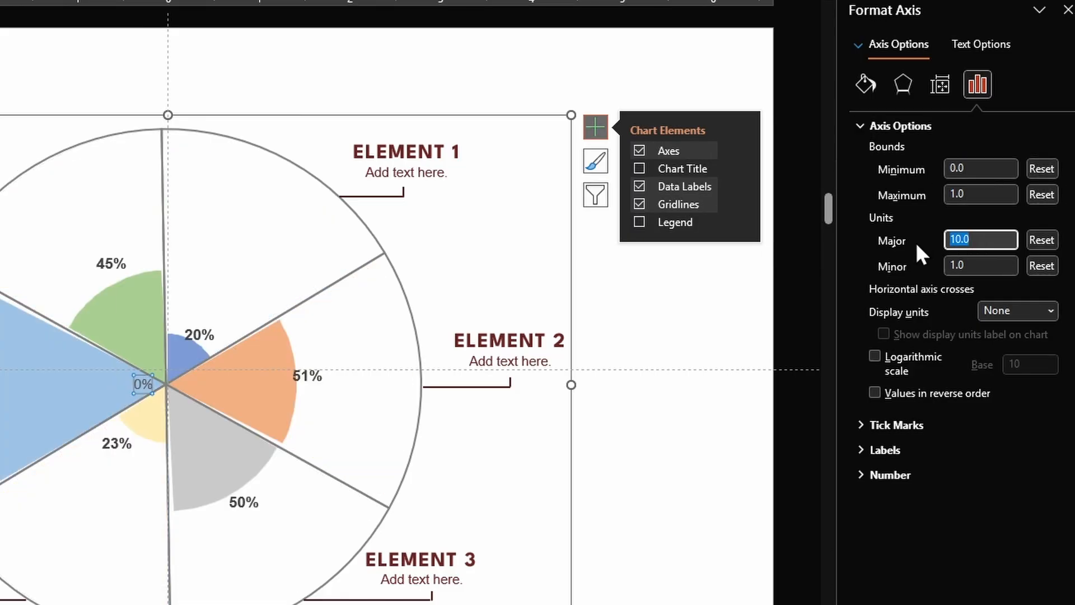
{"action": "type", "text": "0."}
{"action": "key", "text": "Tab"}
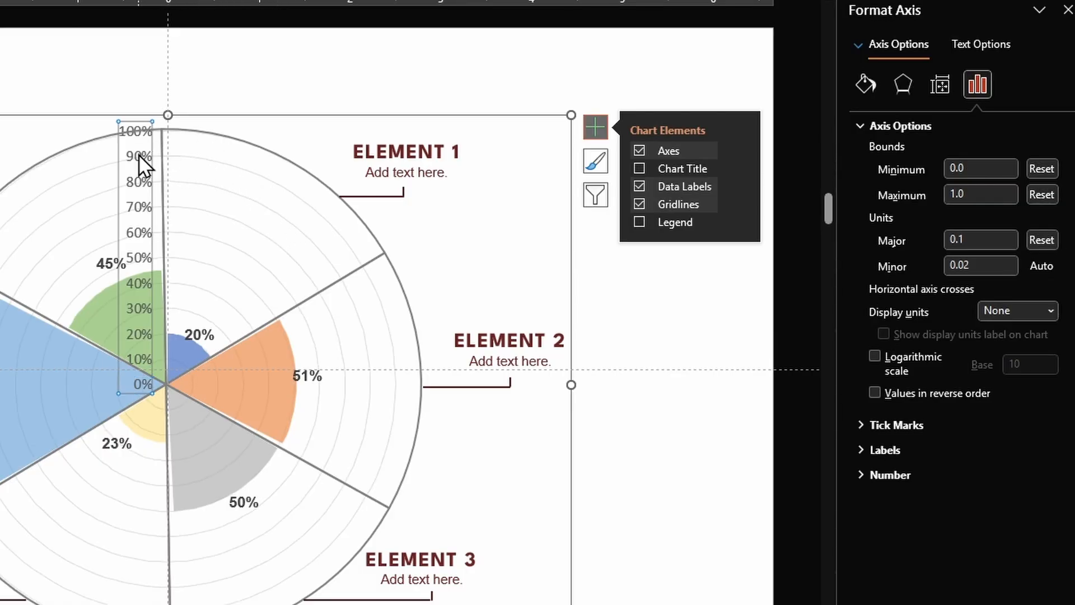
{"action": "key", "text": "Delete"}
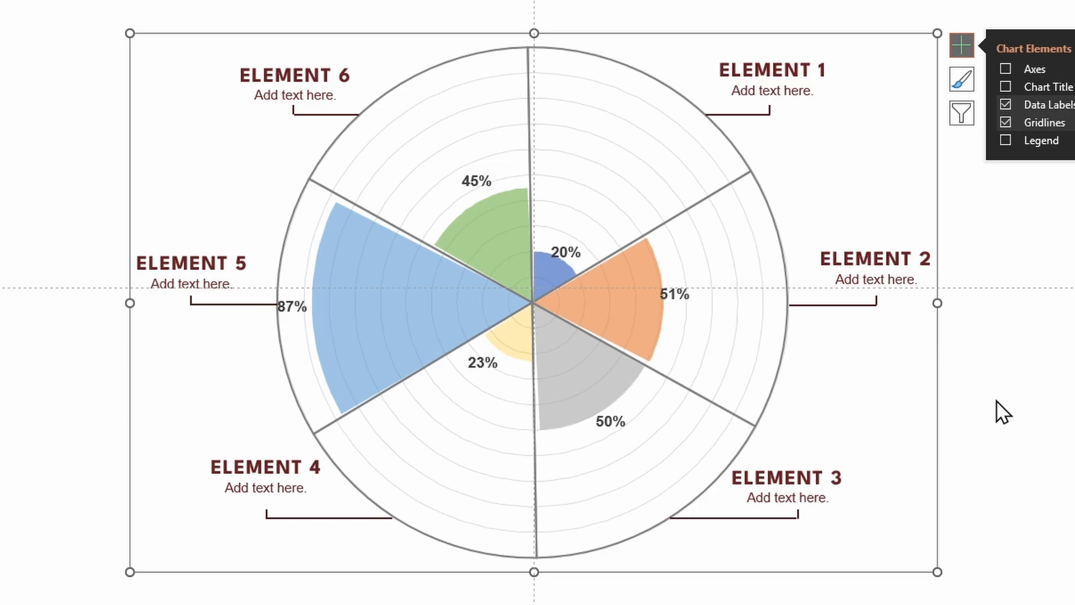
- Reposition the 51% label beside the orange wedge and the 20% label above the blue wedge
{"action": "left_click_drag", "start_coordinate": [677, 293], "coordinate": [693, 291]}
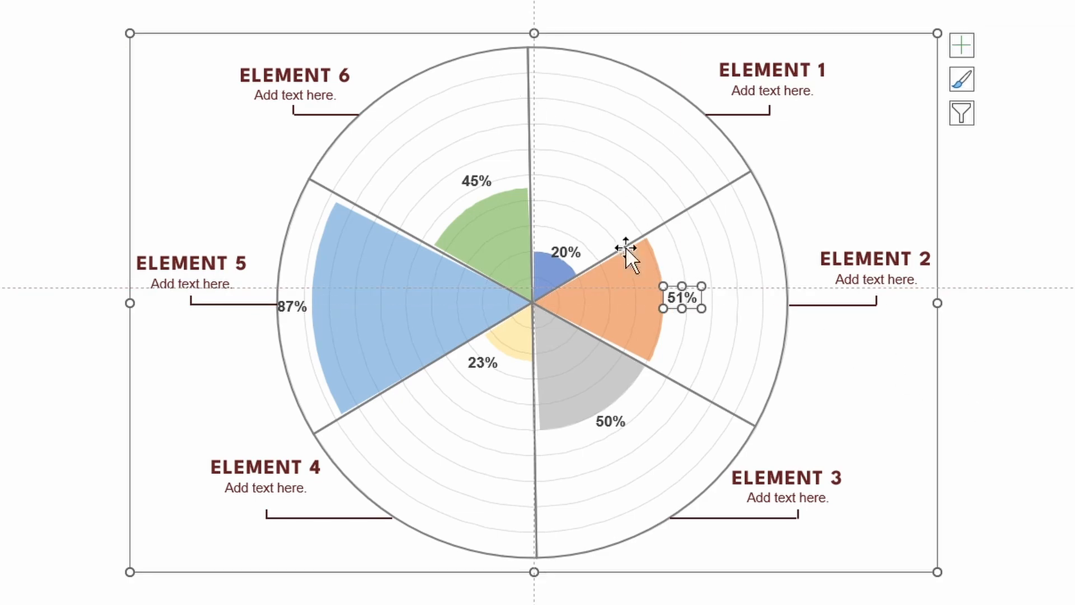
{"action": "left_click", "coordinate": [559, 246]}
{"action": "left_click", "coordinate": [564, 248]}
{"action": "left_click_drag", "start_coordinate": [564, 248], "coordinate": [569, 227]}
{"action": "left_click", "coordinate": [994, 389]}
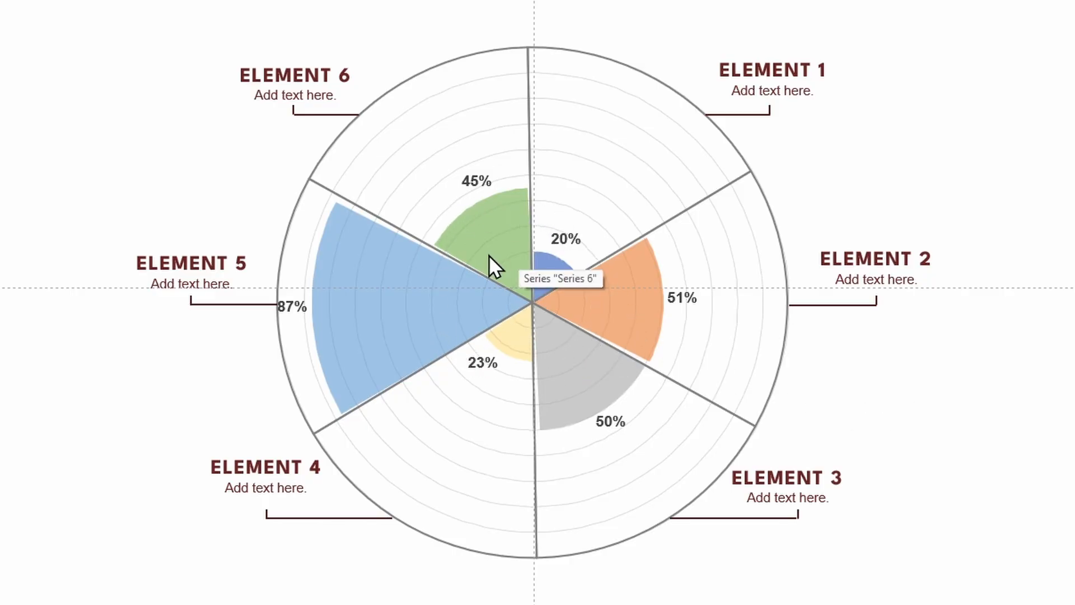
- Reopen the green wedge's chart data and enlarge the data window
{"action": "right_click", "coordinate": [494, 241]}
{"action": "key", "text": "Escape"}
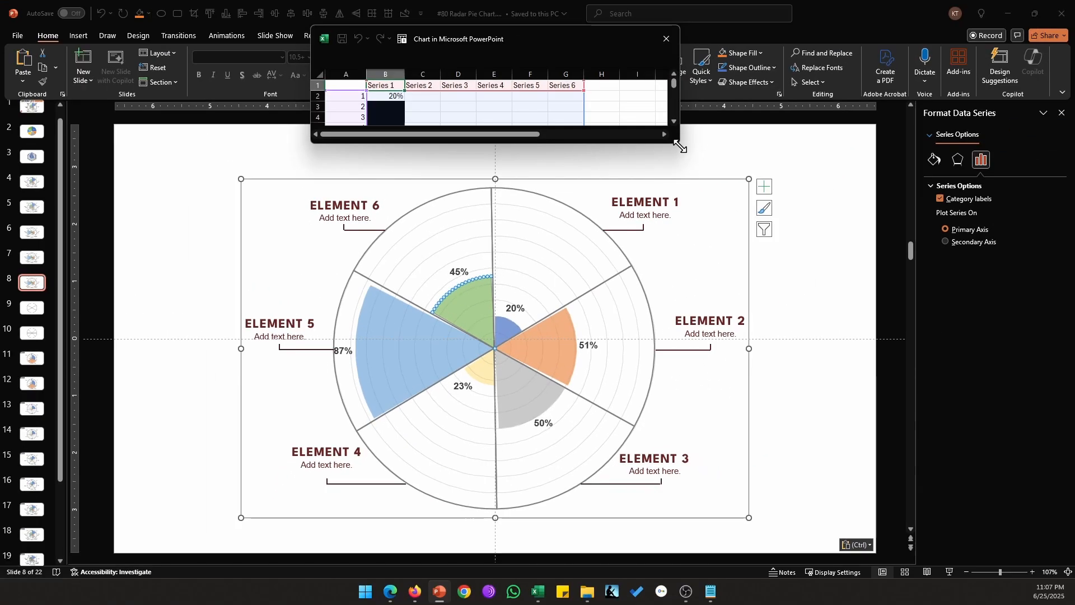
{"action": "left_click_drag", "start_coordinate": [682, 147], "coordinate": [762, 380]}
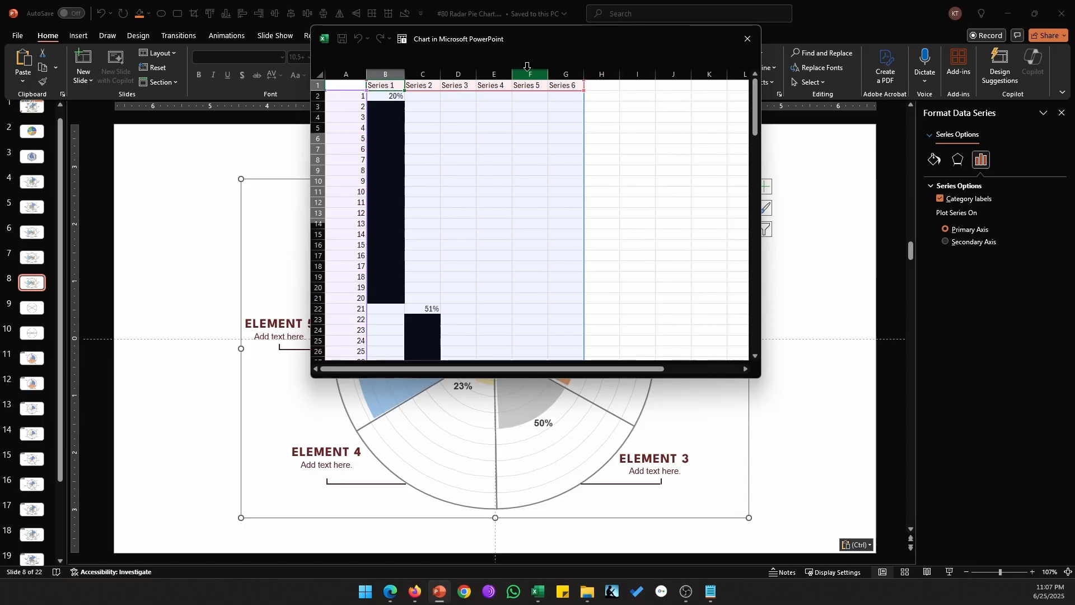
- Delete the Series 5 and Series 6 columns from the chart data
{"action": "left_click_drag", "start_coordinate": [529, 73], "coordinate": [560, 69]}
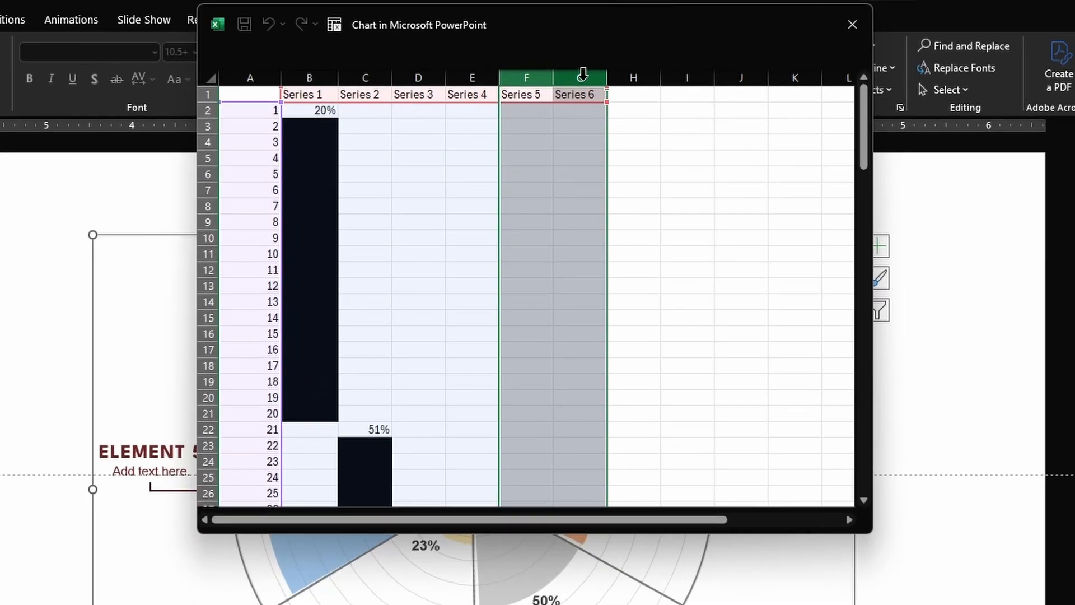
{"action": "right_click", "coordinate": [568, 76]}
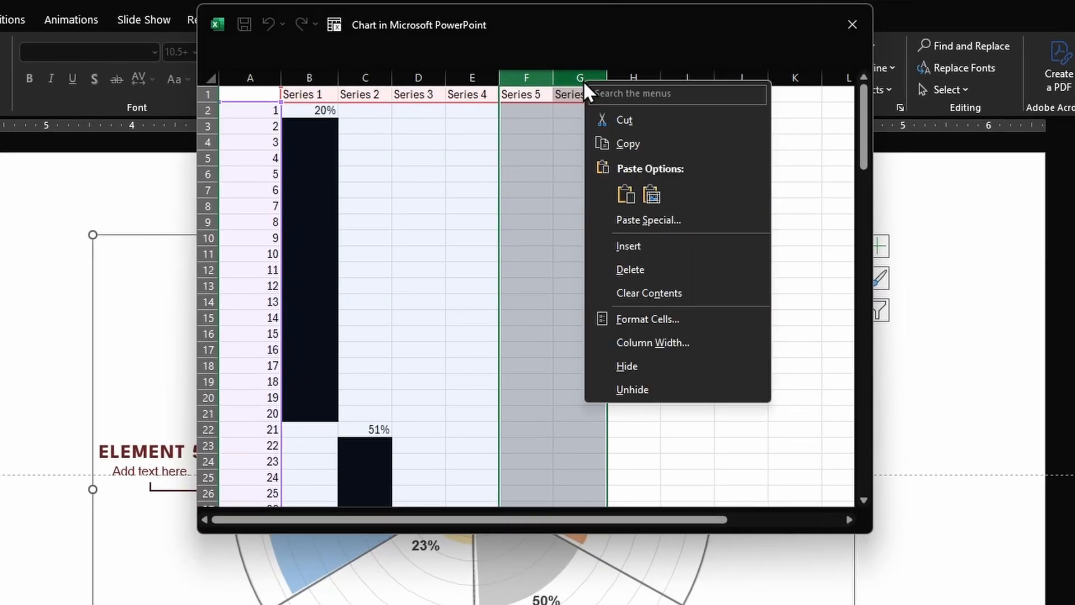
{"action": "left_click", "coordinate": [654, 274]}
- Delete the surplus bottom data rows and close the chart data window
{"action": "scroll", "coordinate": [463, 344], "scroll_direction": "down", "scroll_amount": 20}
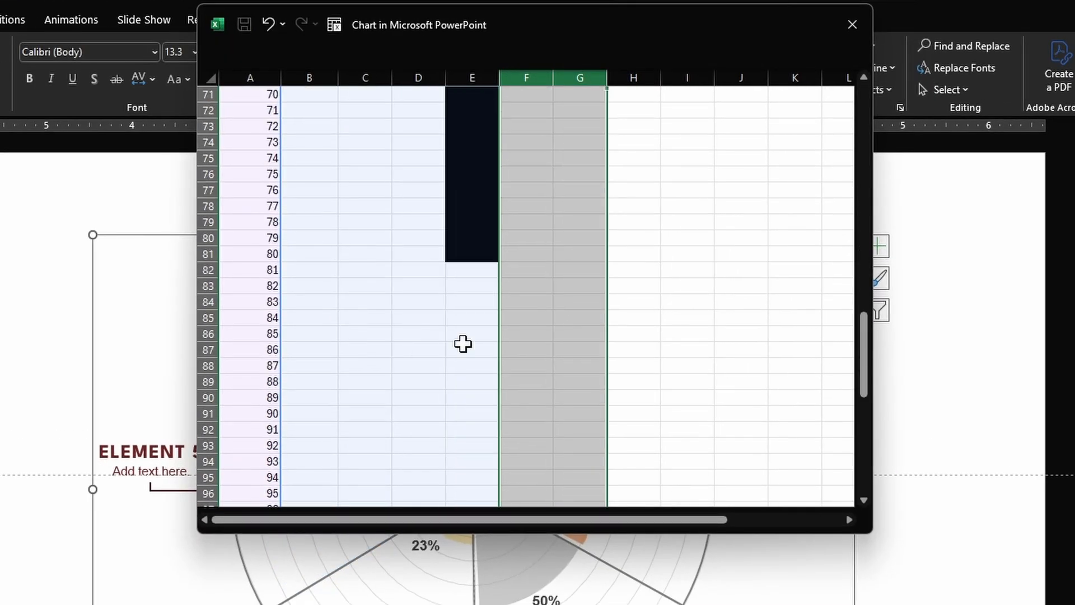
{"action": "left_click_drag", "start_coordinate": [207, 270], "coordinate": [259, 507]}
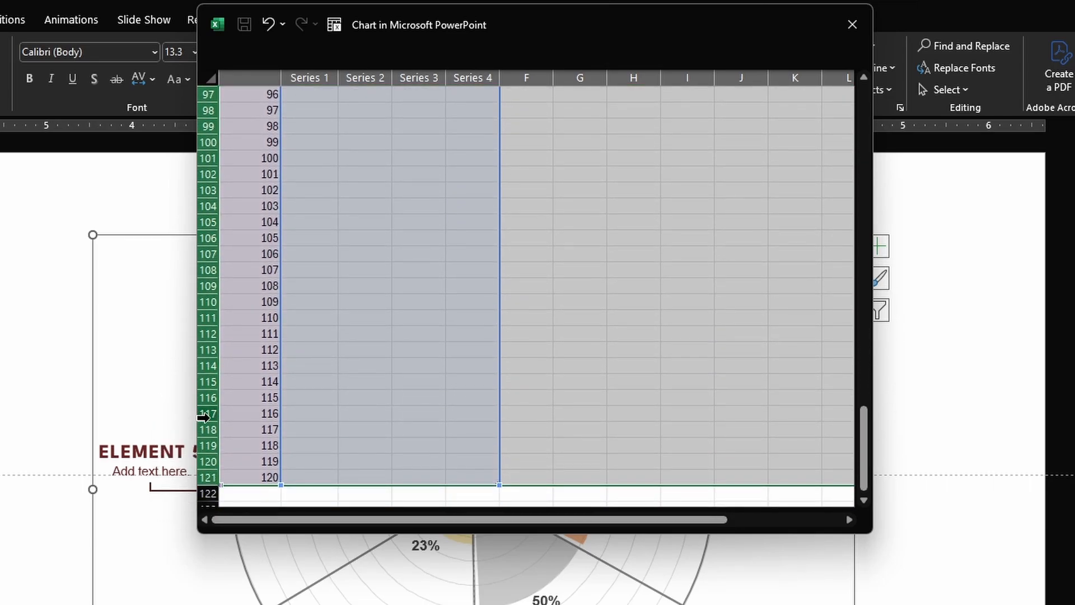
{"action": "right_click", "coordinate": [202, 417]}
{"action": "left_click", "coordinate": [269, 577]}
{"action": "left_click", "coordinate": [629, 175]}
{"action": "left_click", "coordinate": [853, 25]}
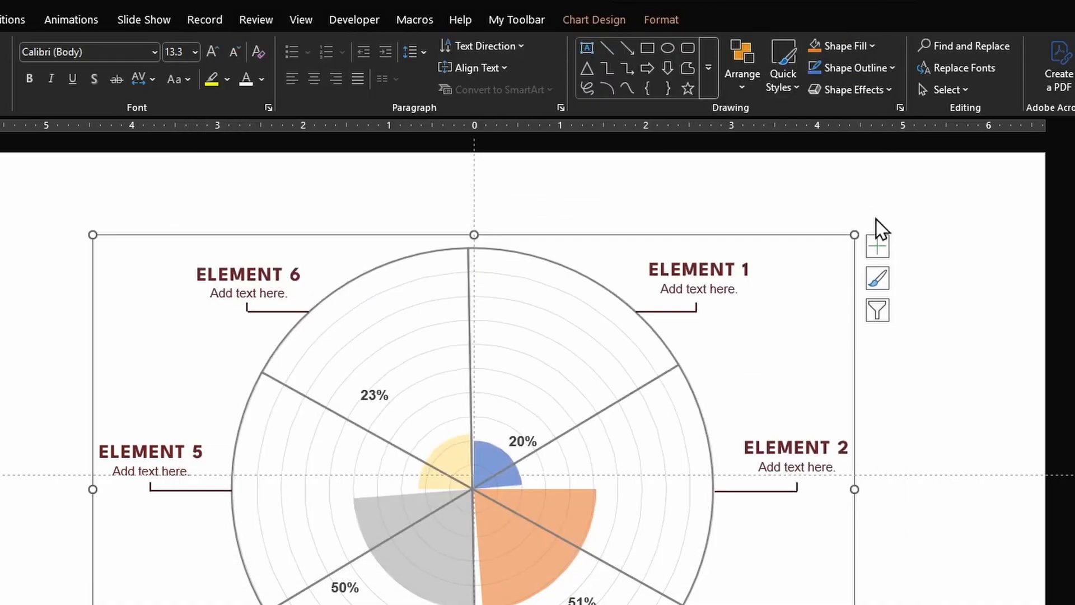
{"action": "left_click", "coordinate": [959, 376]}
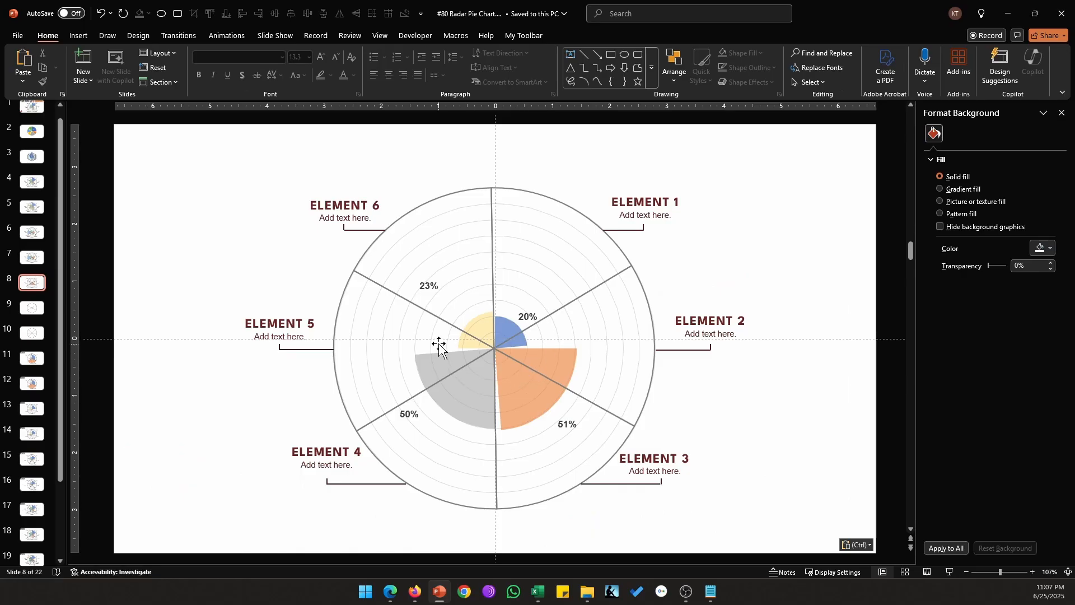
- Open the divider pie's data sheet on the next slide in an enlarged window
{"action": "left_click", "coordinate": [579, 214]}
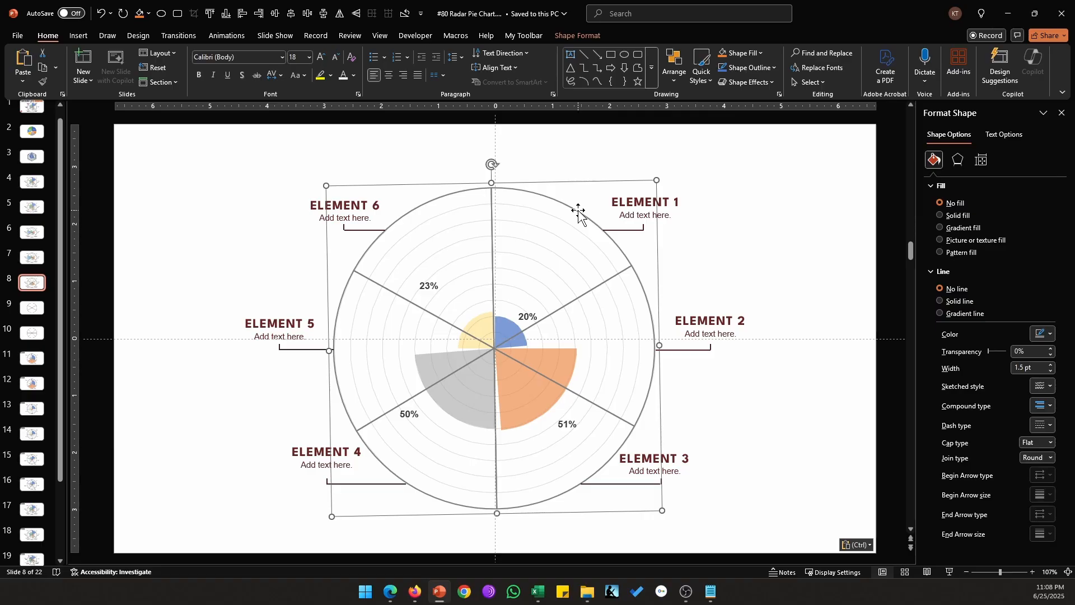
{"action": "key", "text": "Escape"}
{"action": "scroll", "coordinate": [552, 329], "scroll_direction": "down", "scroll_amount": 1}
{"action": "left_click", "coordinate": [562, 312]}
{"action": "left_click", "coordinate": [570, 320]}
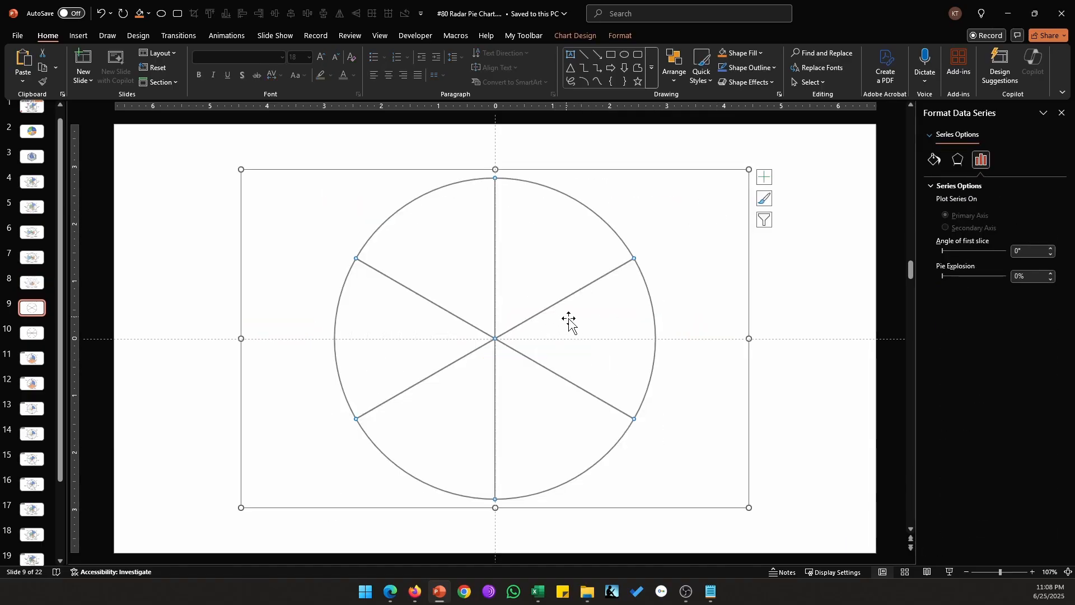
{"action": "right_click", "coordinate": [582, 324]}
{"action": "left_click", "coordinate": [622, 398]}
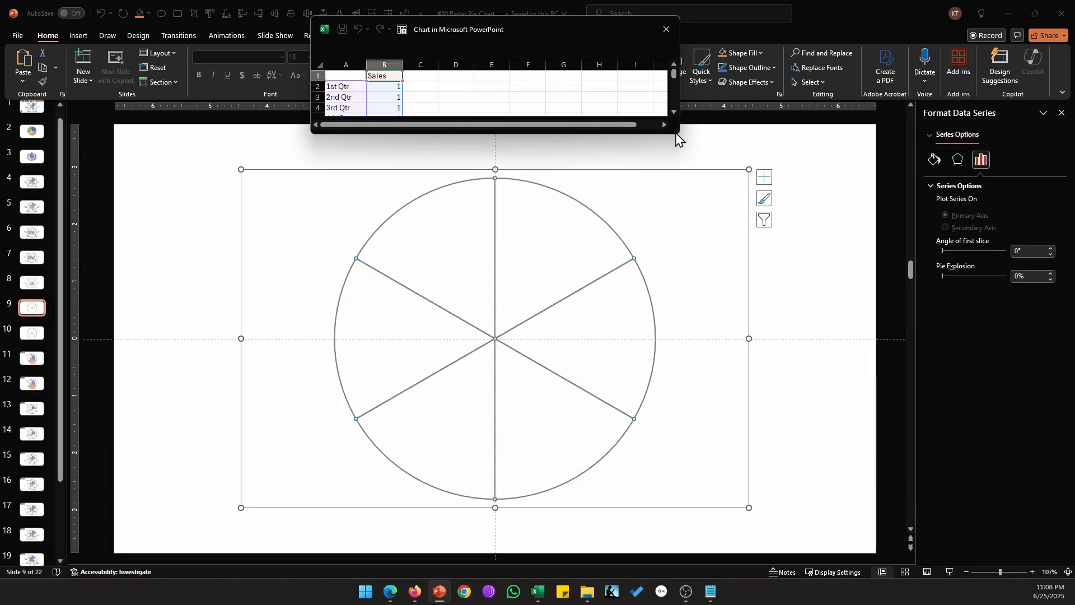
{"action": "left_click_drag", "start_coordinate": [684, 132], "coordinate": [731, 287]}
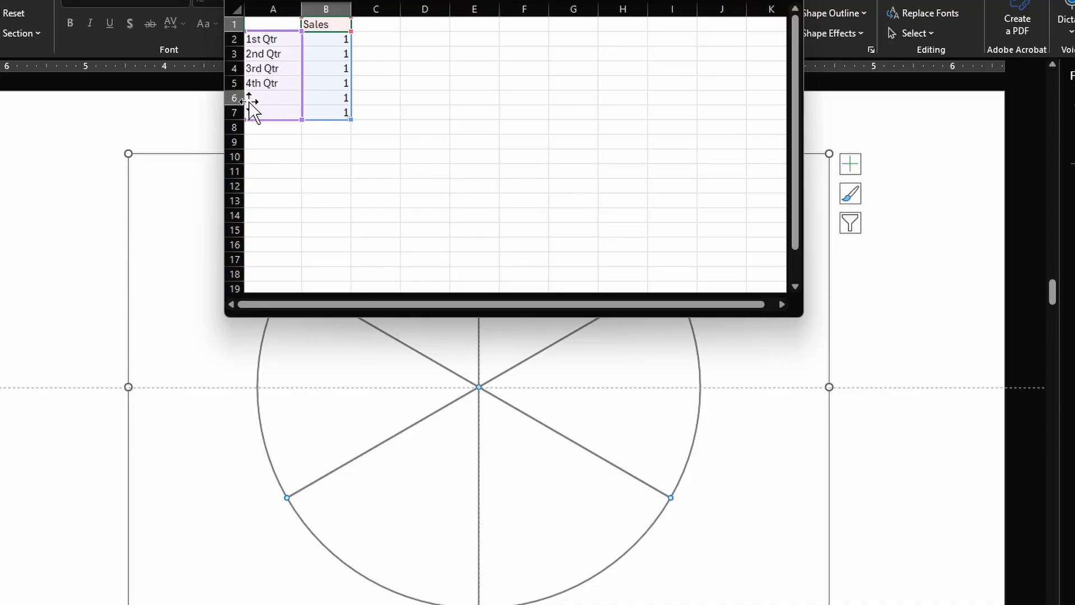
- Delete data rows 6 and 7 so the divider pie has four slices
{"action": "left_click_drag", "start_coordinate": [229, 98], "coordinate": [229, 111]}
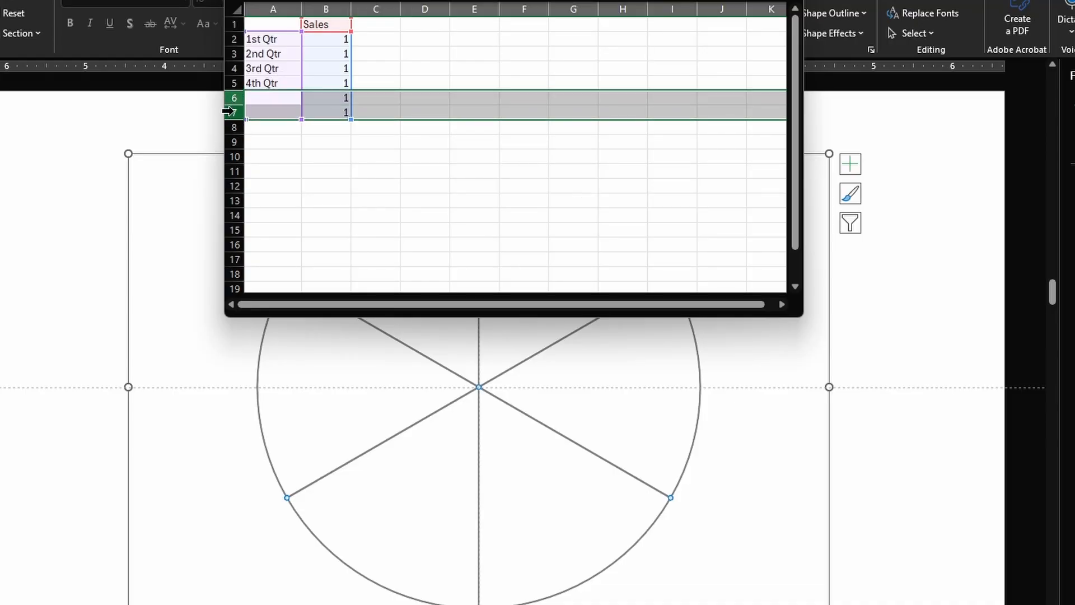
{"action": "right_click", "coordinate": [229, 112]}
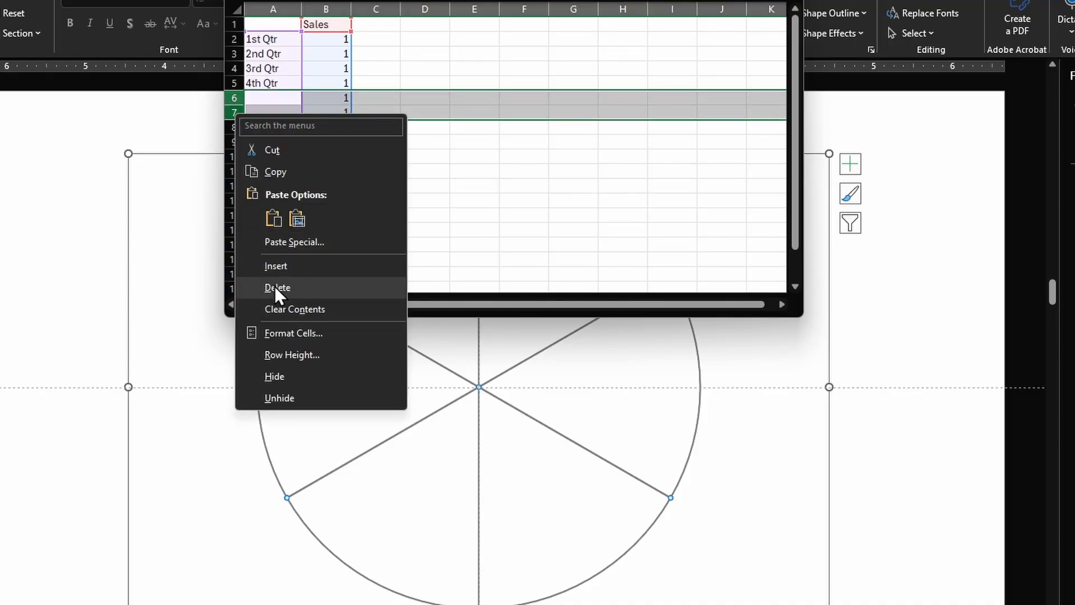
{"action": "left_click", "coordinate": [274, 287]}
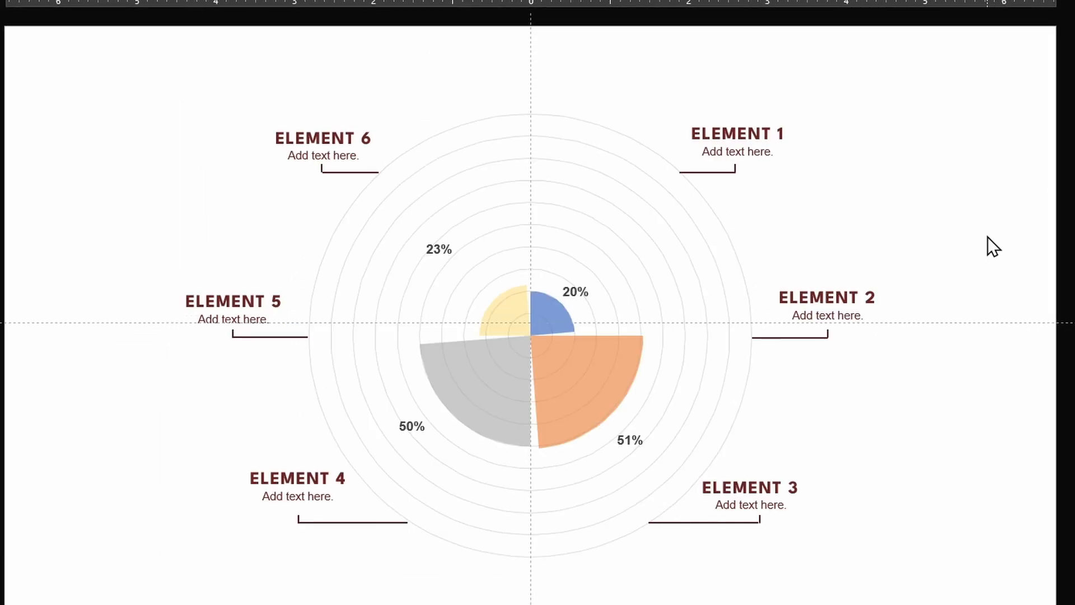
- Paste the four-slice divider as an SVG picture, send it to back and nudge it into alignment
{"action": "key", "text": "ctrl+alt+v"}
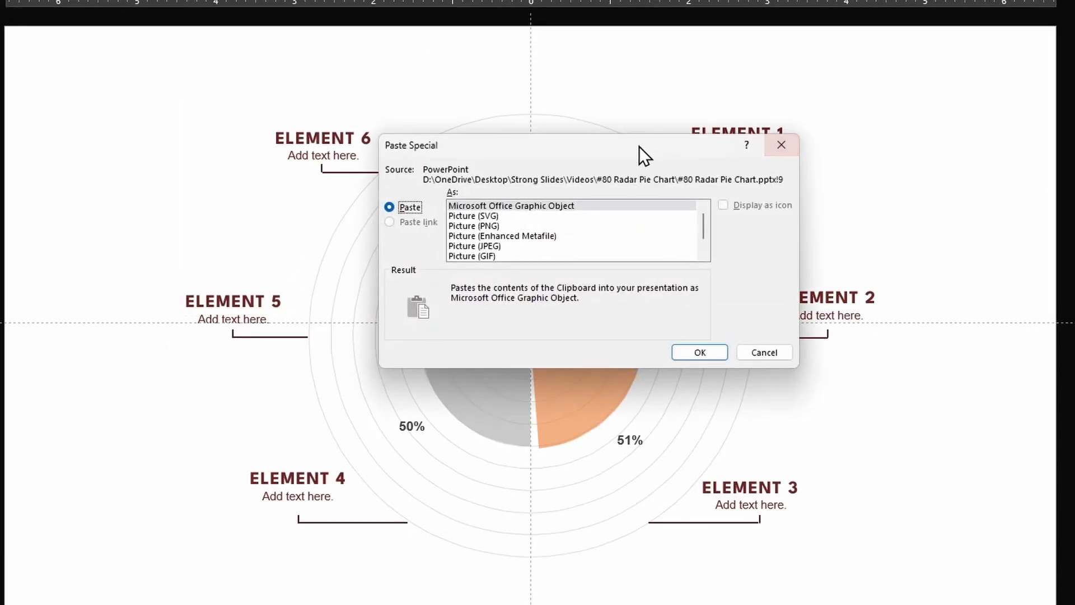
{"action": "left_click", "coordinate": [507, 218]}
{"action": "left_click", "coordinate": [691, 354]}
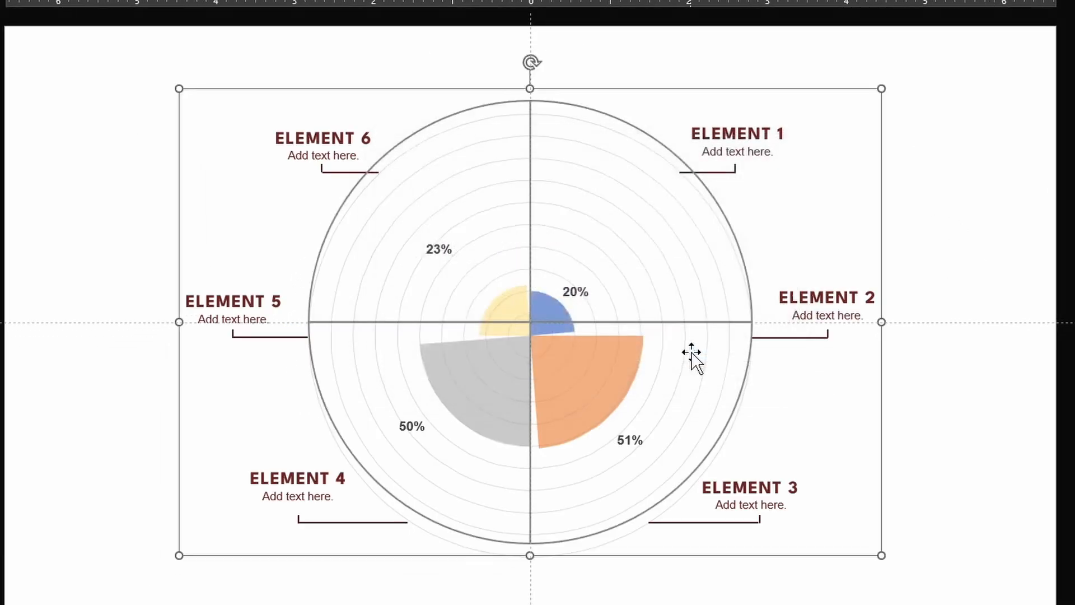
{"action": "right_click", "coordinate": [846, 91]}
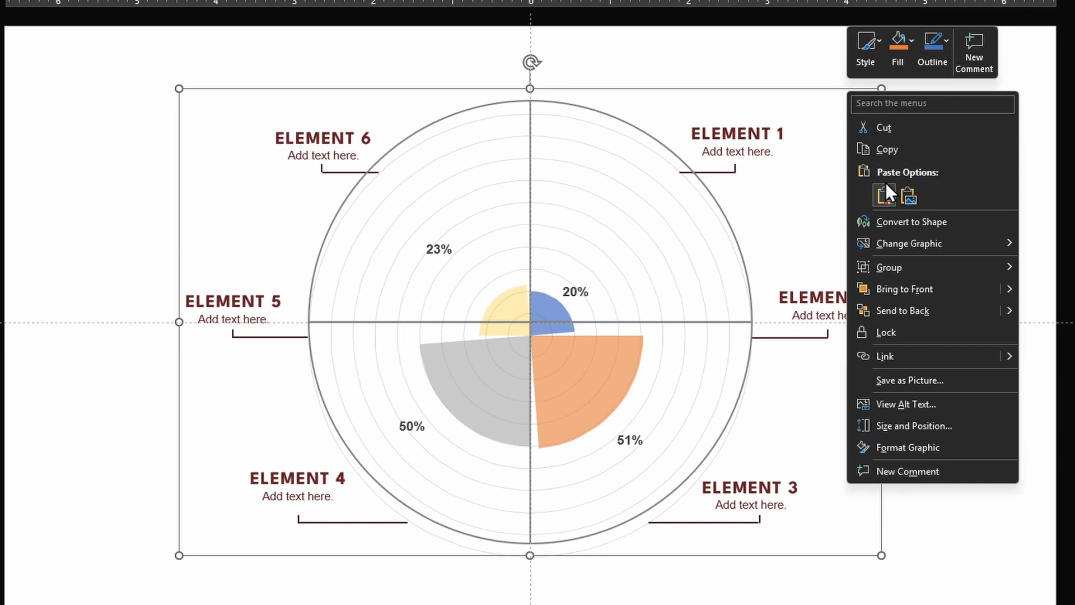
{"action": "left_click", "coordinate": [901, 311]}
{"action": "key", "text": "Down"}
{"action": "key", "text": "Down"}
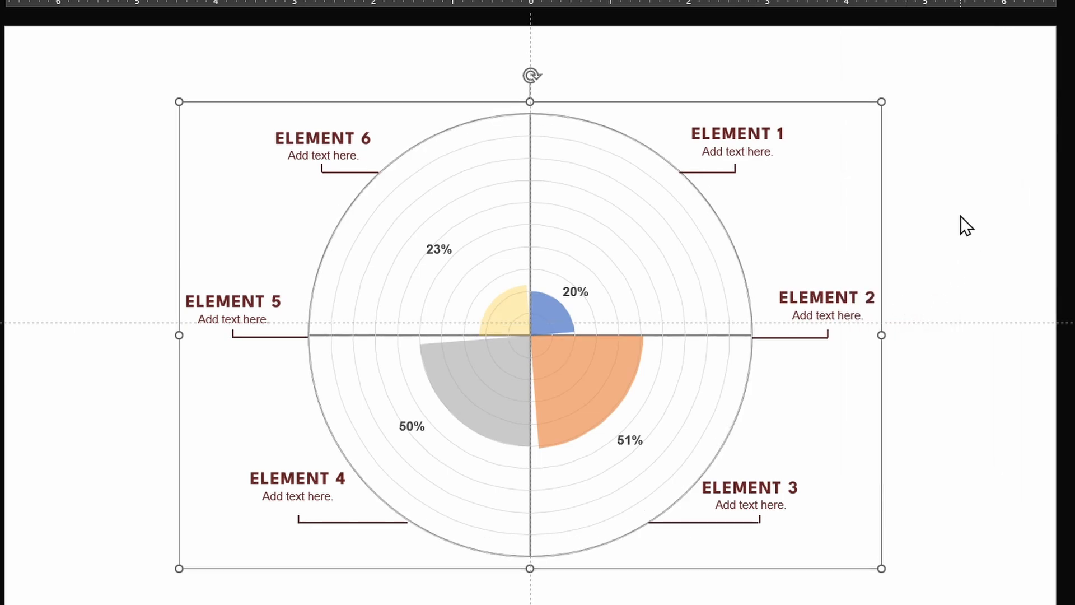
{"action": "left_click", "coordinate": [960, 216]}
- Renumber the labels to ELEMENT 2, 3 and 4, deleting the old ELEMENT 2 and ELEMENT 5 labels
{"action": "double_click", "coordinate": [794, 488]}
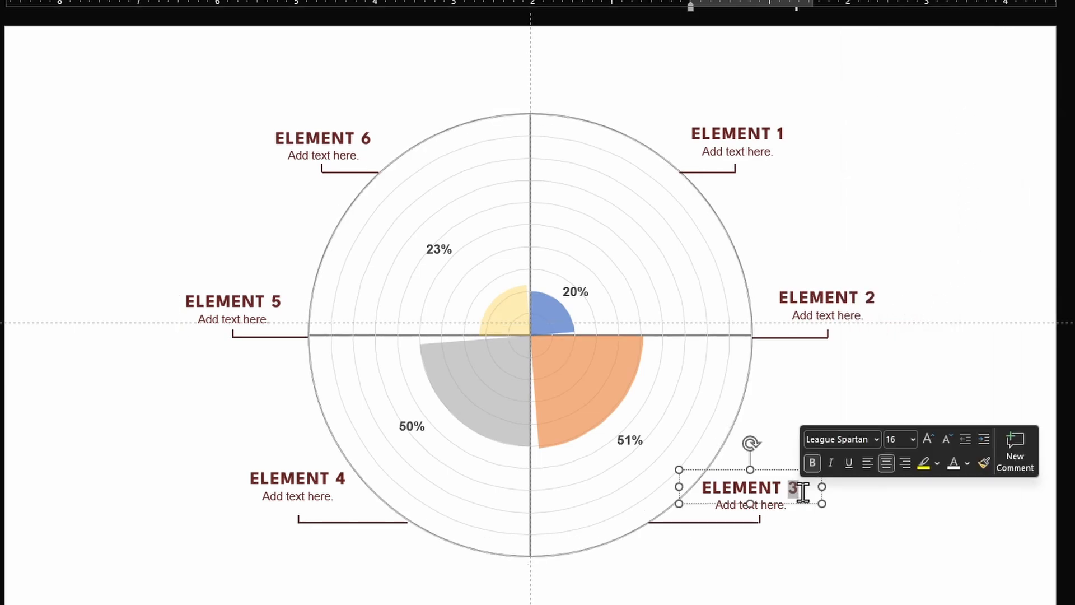
{"action": "type", "text": "2"}
{"action": "left_click", "coordinate": [901, 340]}
{"action": "key", "text": "Delete"}
{"action": "double_click", "coordinate": [343, 480]}
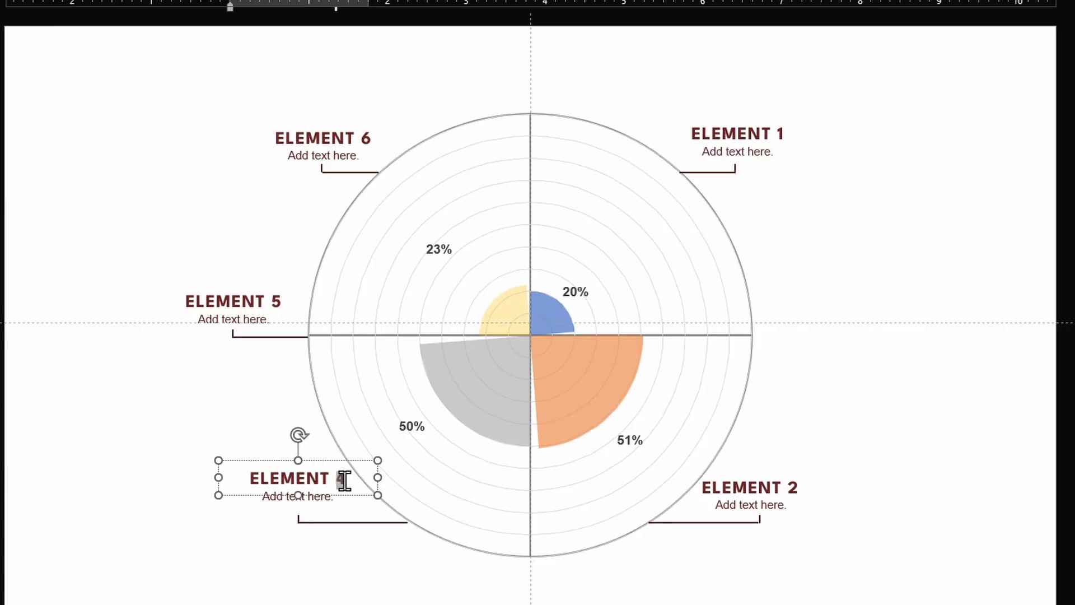
{"action": "type", "text": "3"}
{"action": "left_click_drag", "start_coordinate": [89, 237], "coordinate": [339, 394]}
{"action": "key", "text": "Delete"}
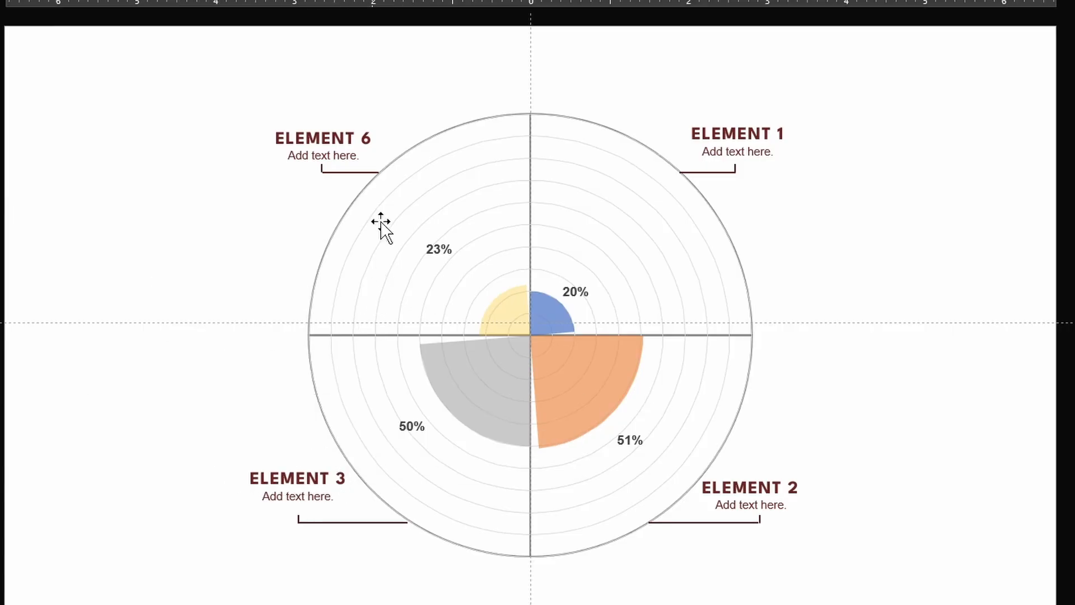
{"action": "double_click", "coordinate": [365, 138]}
{"action": "type", "text": "4"}
{"action": "left_click", "coordinate": [137, 164]}
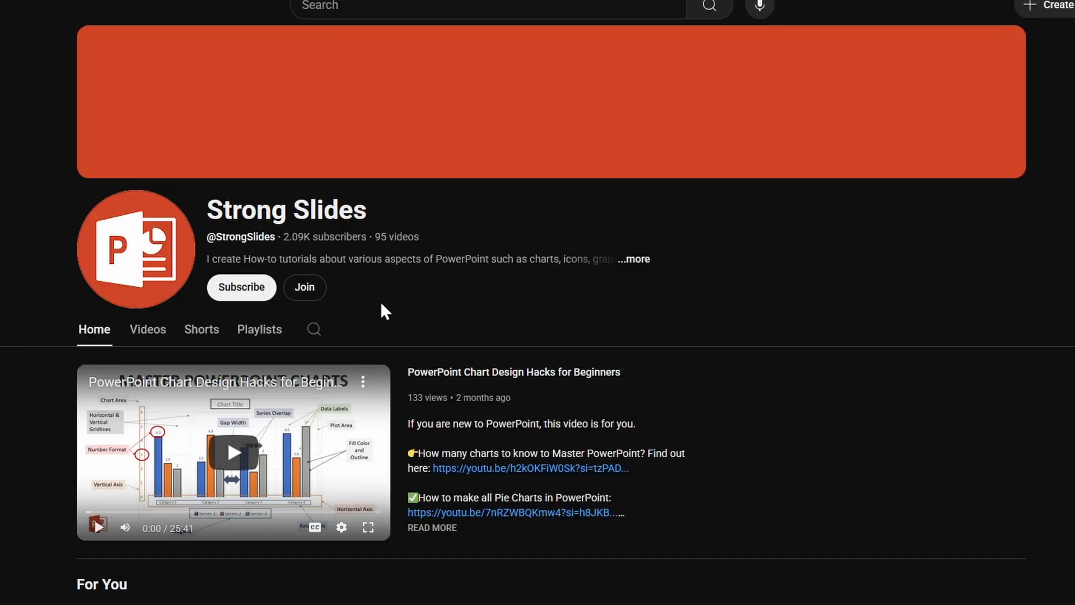
- Open the channel's Join membership dialog and scroll through its options
{"action": "left_click", "coordinate": [305, 288]}
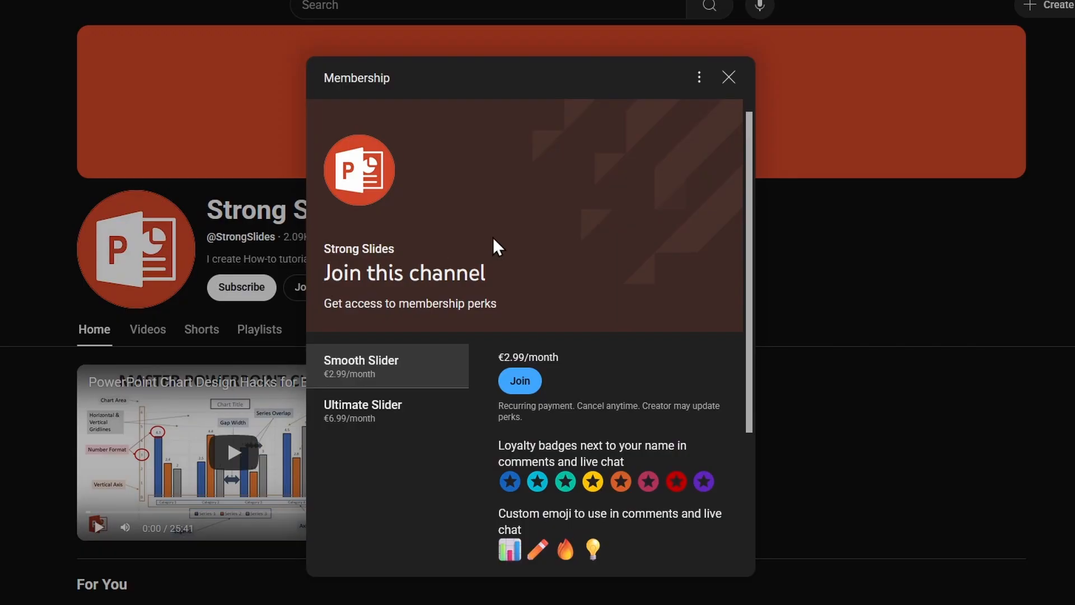
{"action": "left_click_drag", "start_coordinate": [747, 200], "coordinate": [748, 356]}
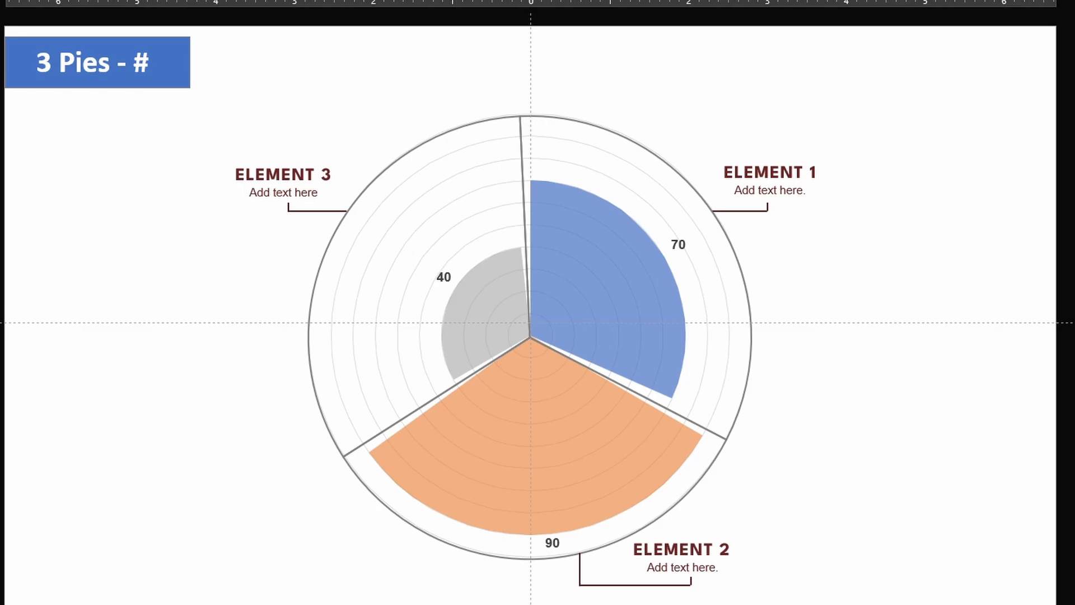
- Page through the wedge-count variants, finishing on the 8 Pies - % slide
{"action": "key", "text": "Page_Down"}
{"action": "key", "text": "Page_Down"}
{"action": "key", "text": "Page_Down"}
{"action": "key", "text": "Page_Down"}
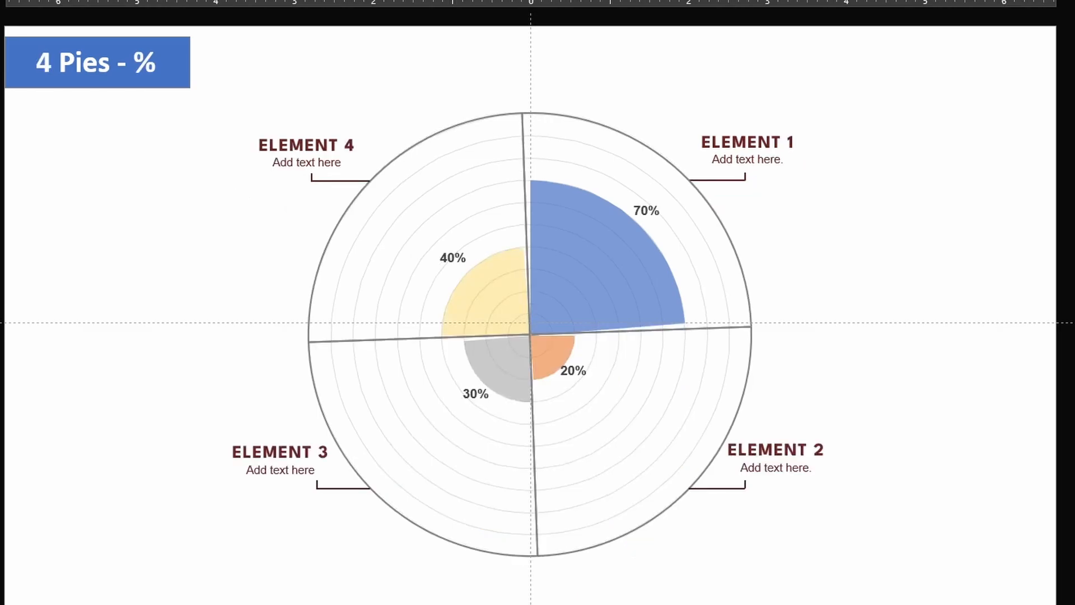
{"action": "key", "text": "Page_Down"}
{"action": "key", "text": "Page_Down"}
{"action": "key", "text": "Page_Down"}
{"action": "key", "text": "Page_Down"}
{"action": "key", "text": "Page_Down"}
{"action": "key", "text": "Page_Down"}
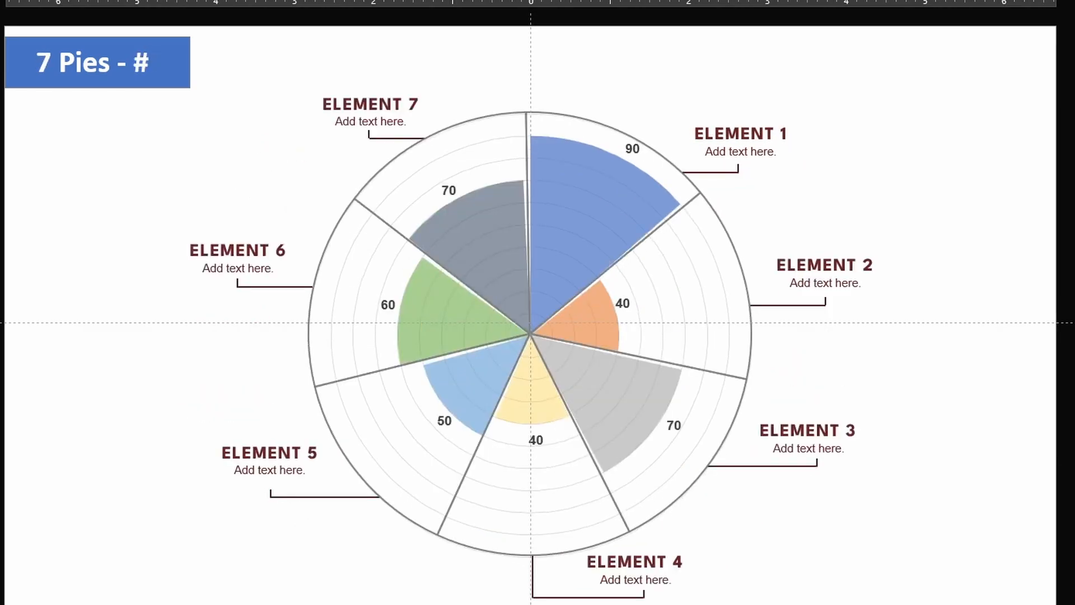
{"action": "key", "text": "Page_Down"}
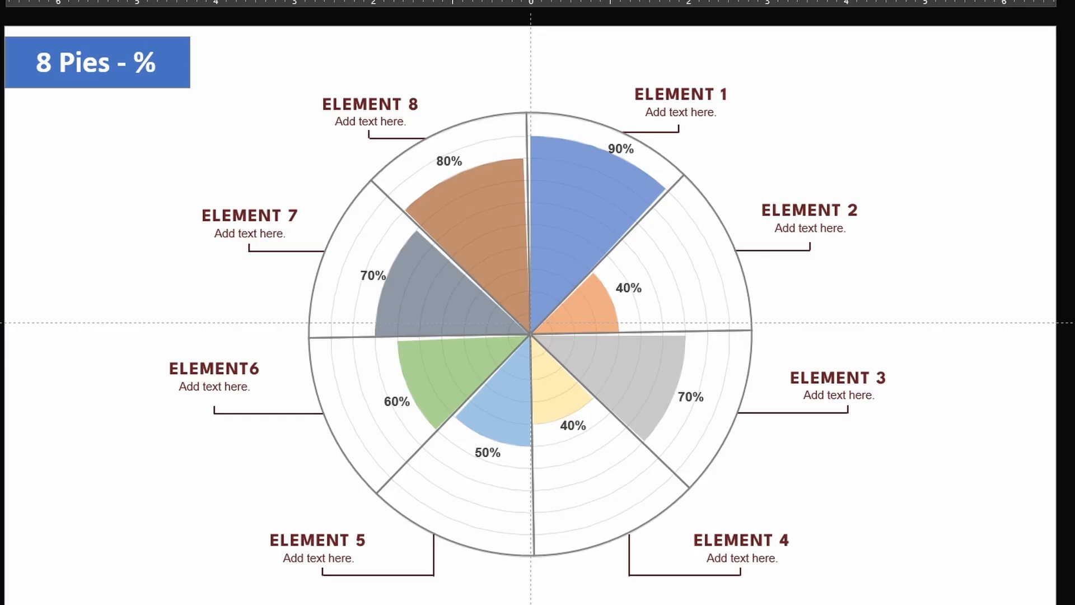
{"action": "key", "text": "Page_Up"}
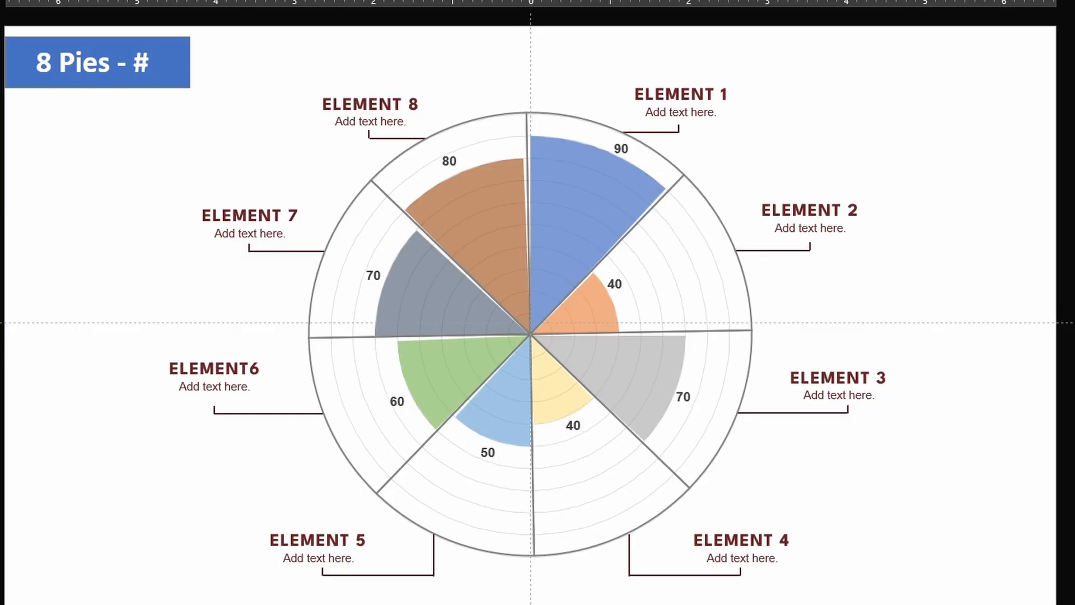
{"action": "key", "text": "Page_Down"}
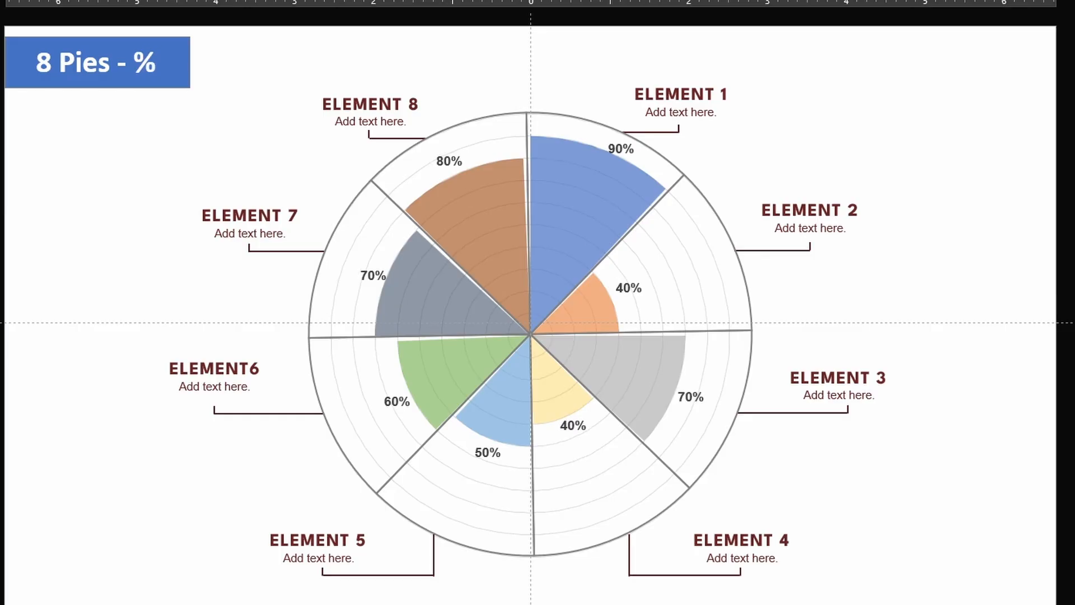